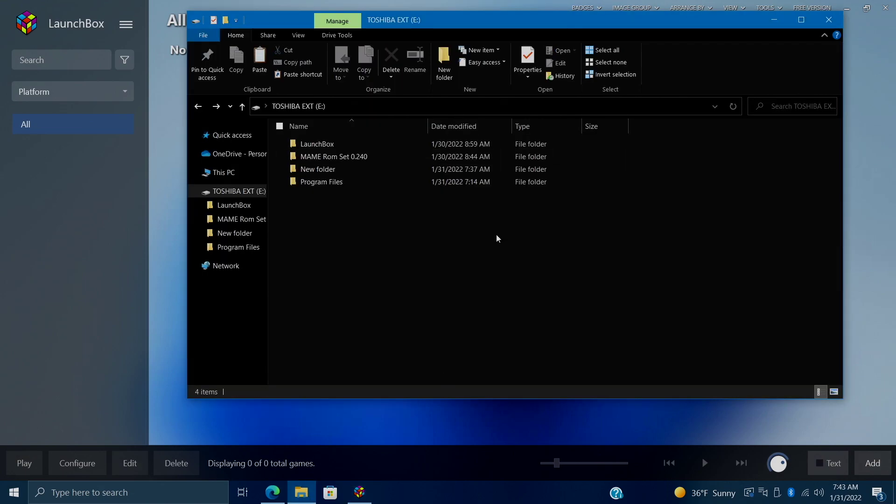
Step: Look through the contents of the MAME Rom Set 0.240 folder and return to the TOSHIBA EXT (E:) drive
click(359, 158)
mouse_move(383, 155)
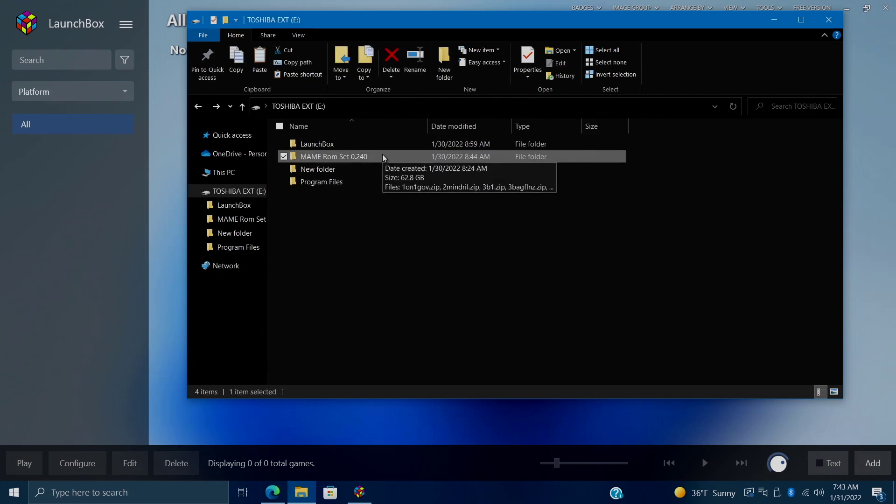
double_click(382, 156)
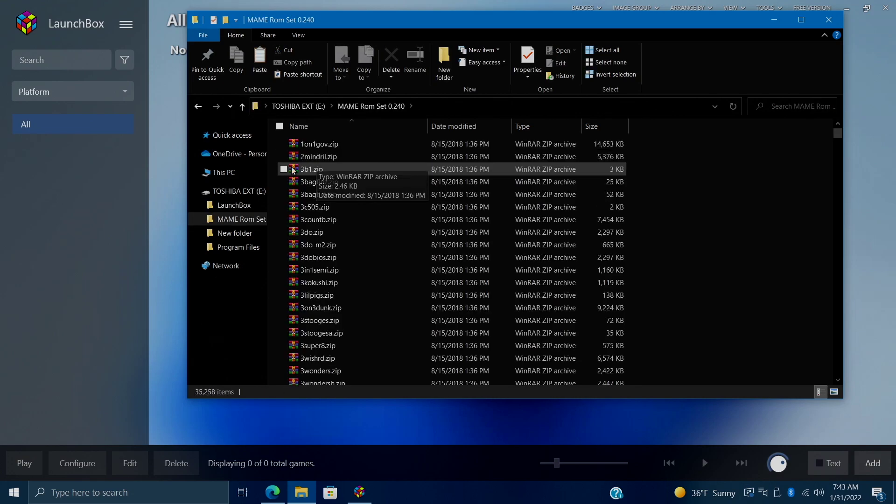
click(196, 104)
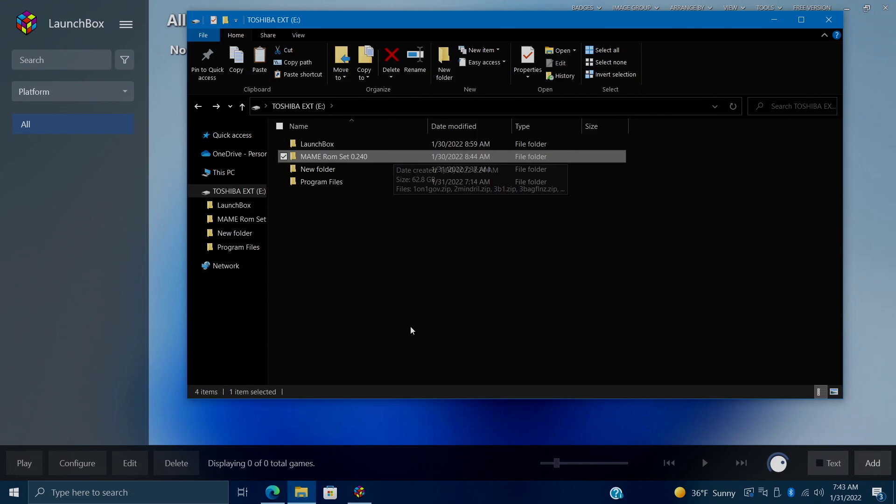
click(375, 225)
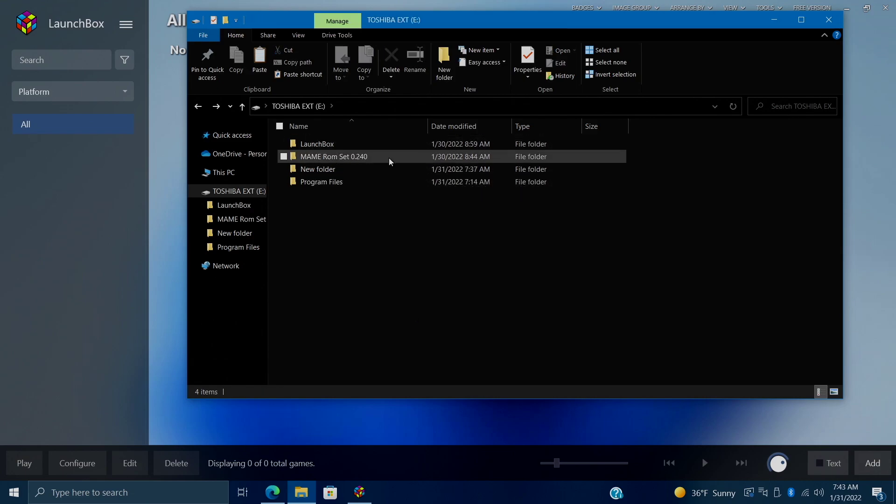
mouse_move(383, 158)
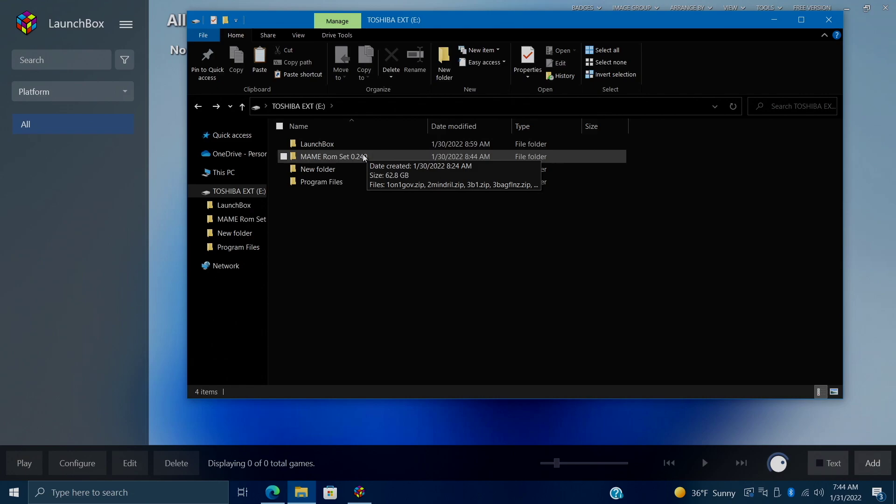
Step: Open the LaunchBox folder in a new window and arrange it side by side with the TOSHIBA EXT (E:) drive window
drag(439, 20, 894, 117)
click(720, 276)
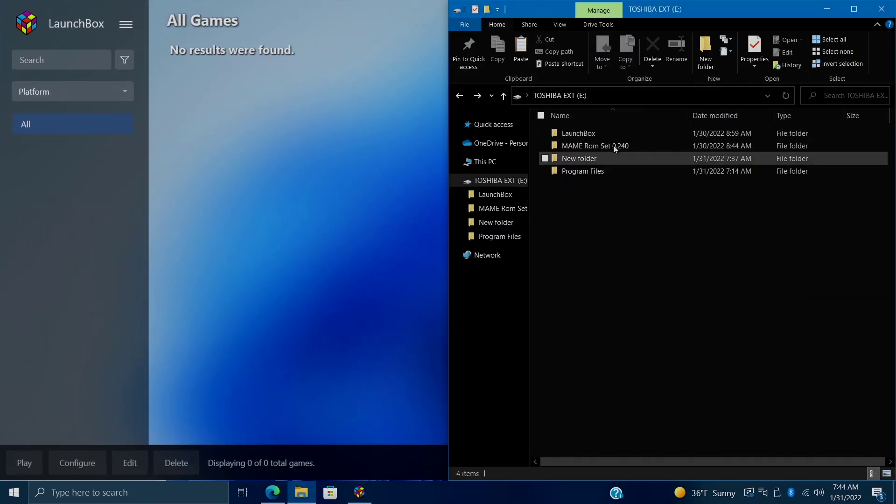
right_click(577, 136)
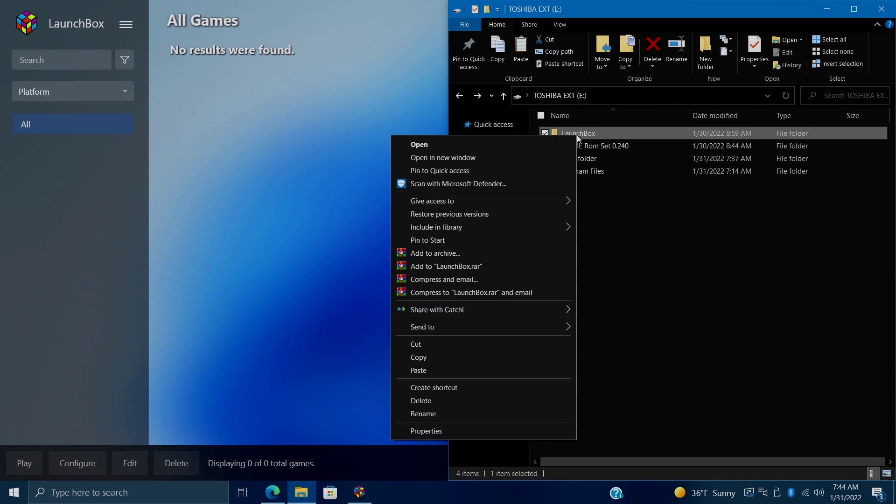
click(483, 158)
drag(453, 35, 1, 121)
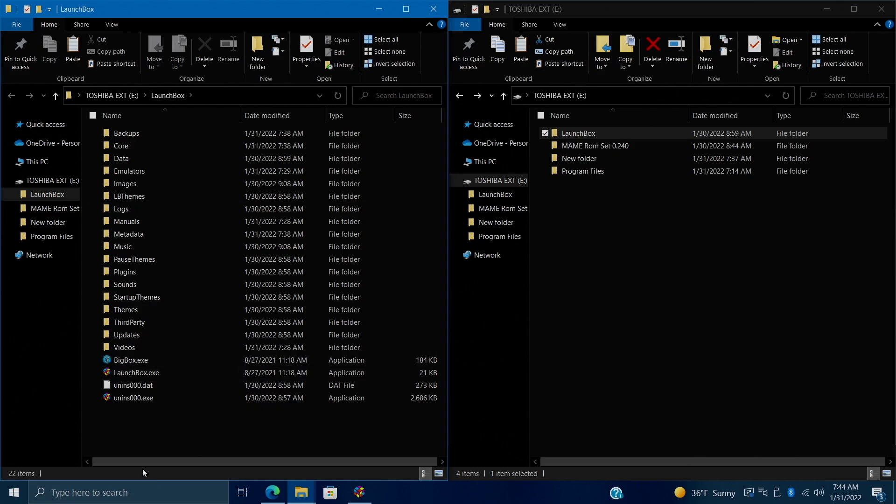
Step: Create a new folder named Games inside the LaunchBox folder
right_click(133, 437)
click(159, 406)
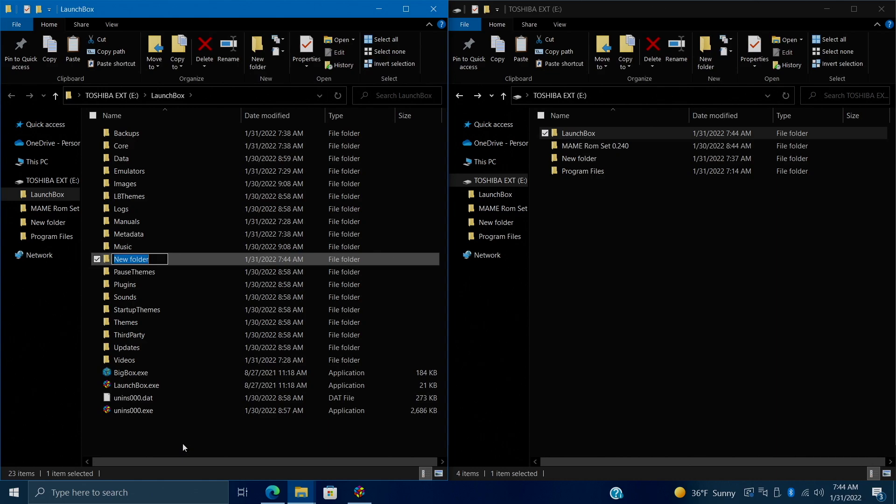
text(G)
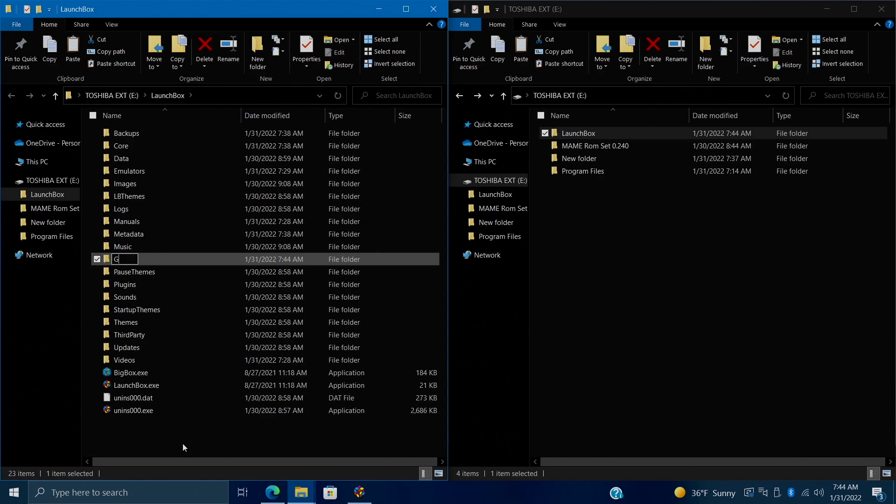
text(ames)
key(Return)
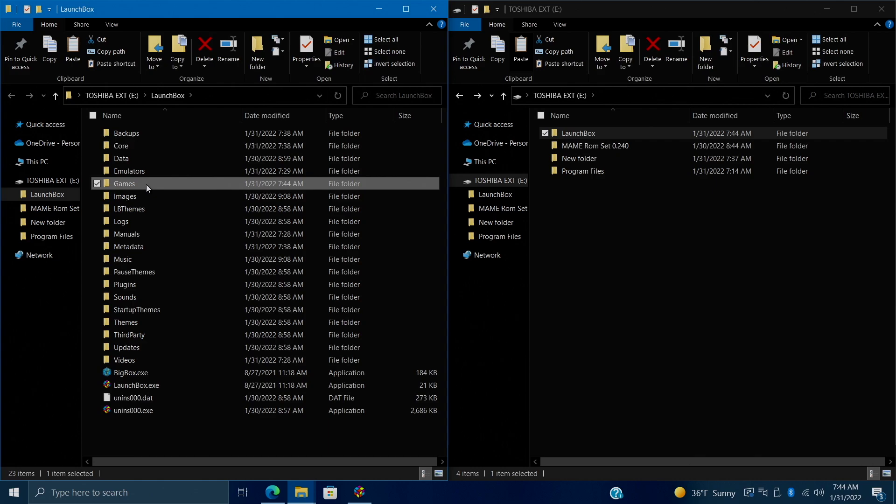
Step: Move the MAME Rom Set 0.240 folder from the E: drive into the Games folder and return to the LaunchBox folder
double_click(147, 184)
drag(596, 145, 131, 234)
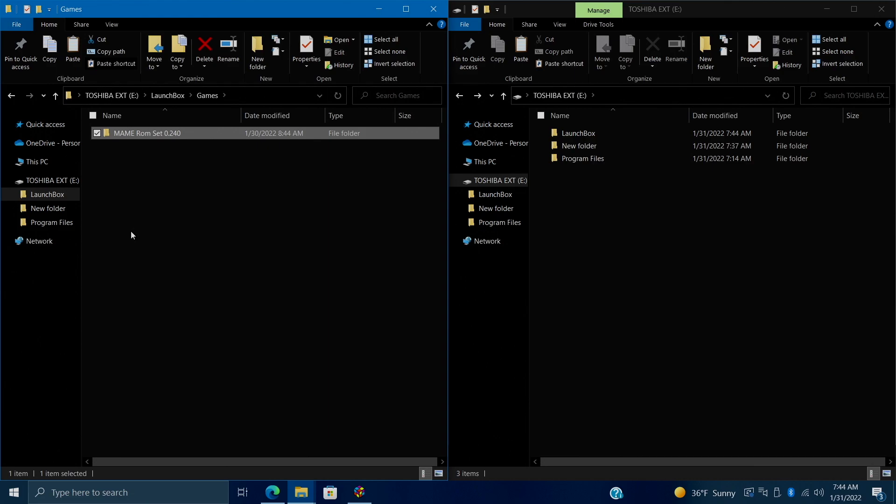
click(132, 234)
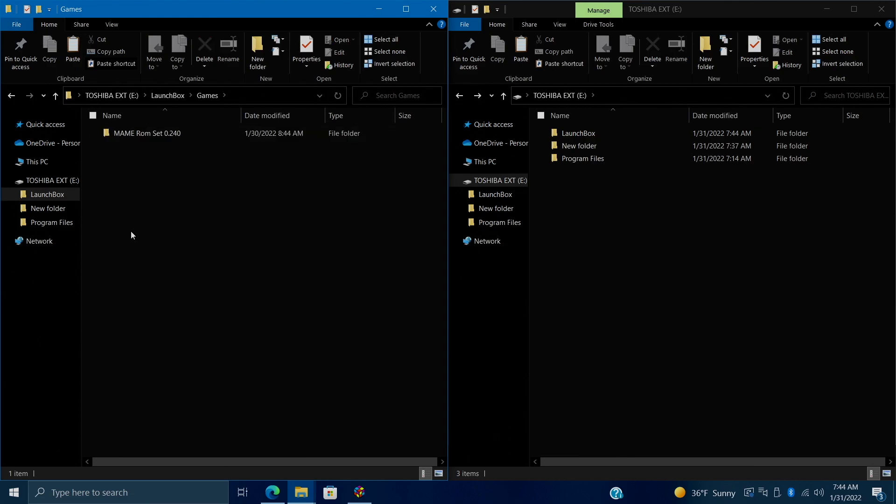
click(12, 95)
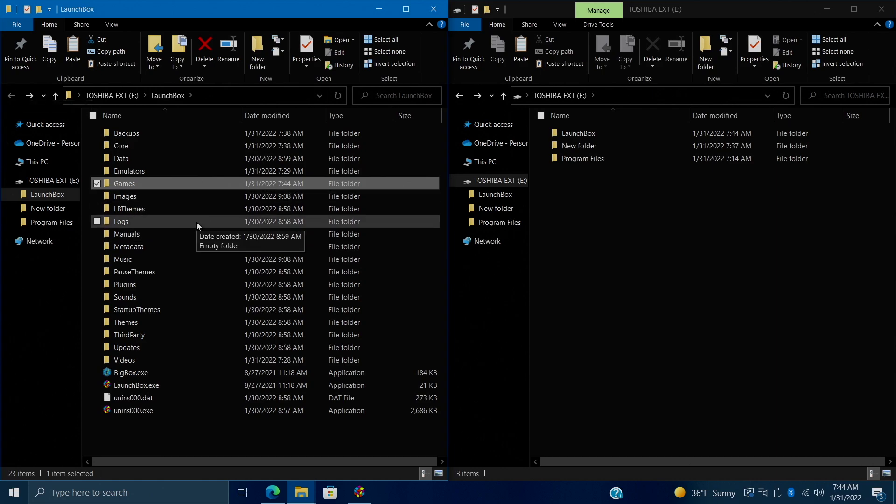
Step: Switch to LaunchBox, start the MAME Arcade Full Set import and accept Arcade as the platform name
click(374, 13)
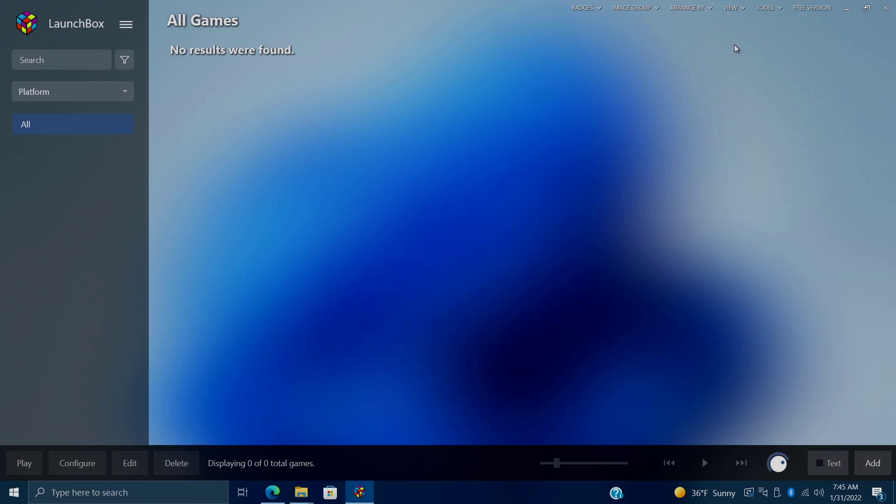
click(769, 10)
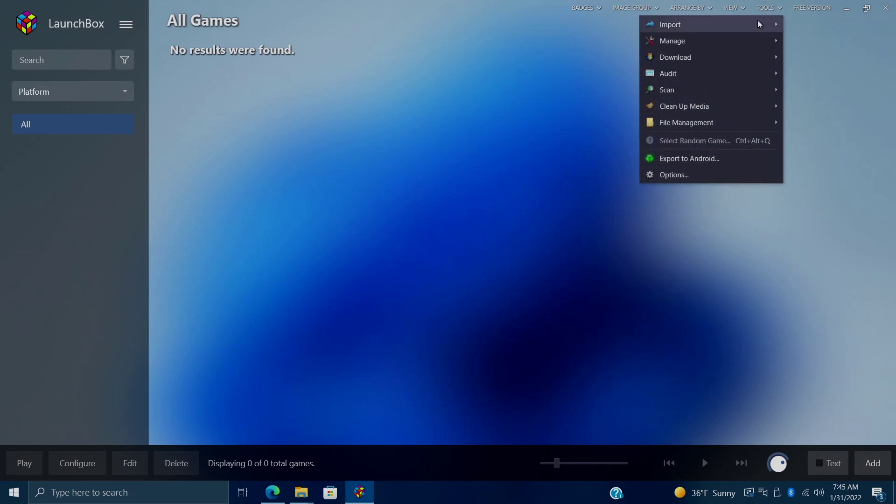
mouse_move(758, 23)
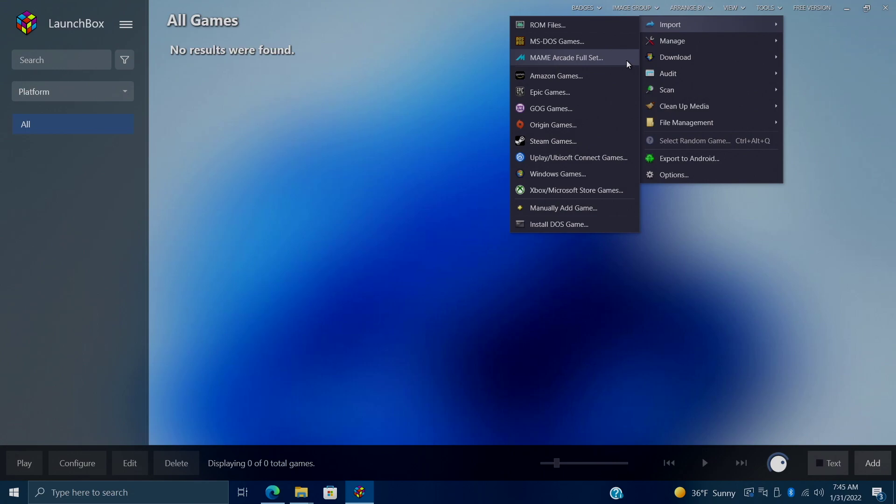
click(587, 58)
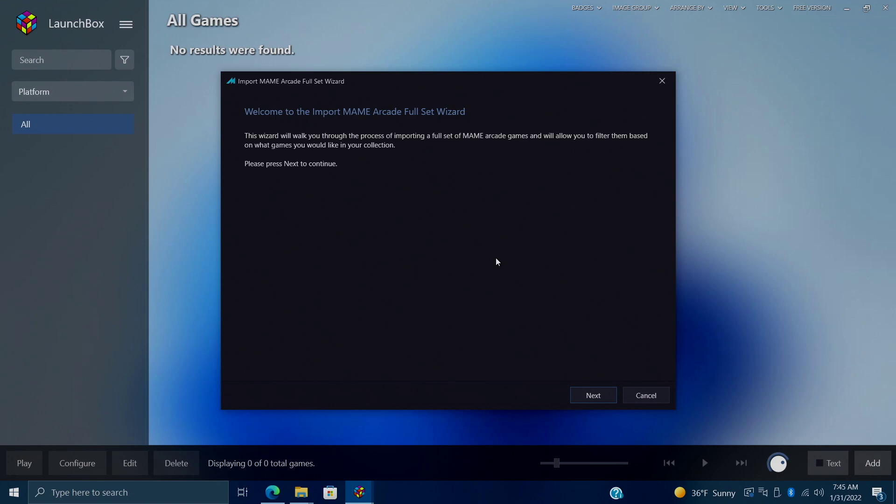
click(594, 395)
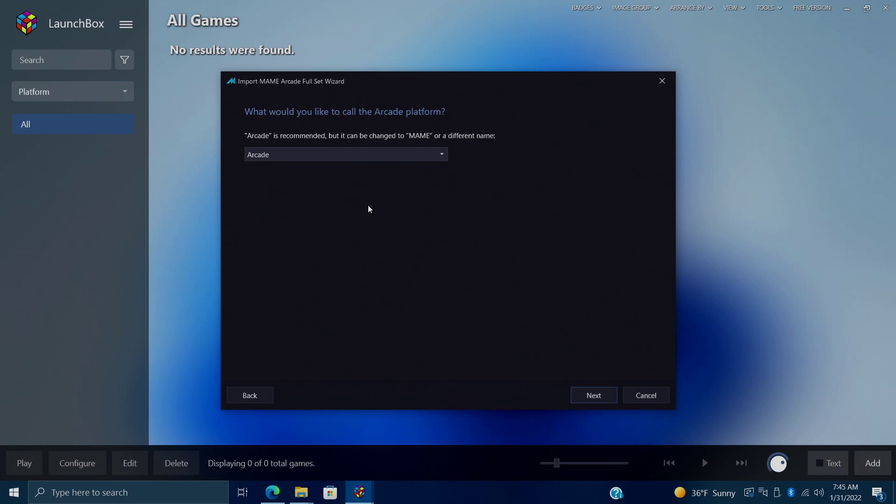
click(594, 395)
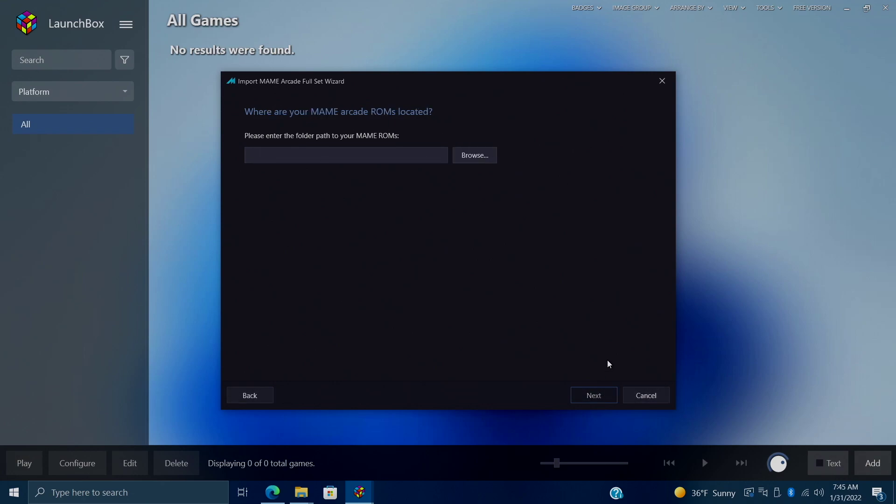
Step: Set the ROM location to the MAME Rom Set 0.240 folder in Games and the full set version to 0.240
click(488, 155)
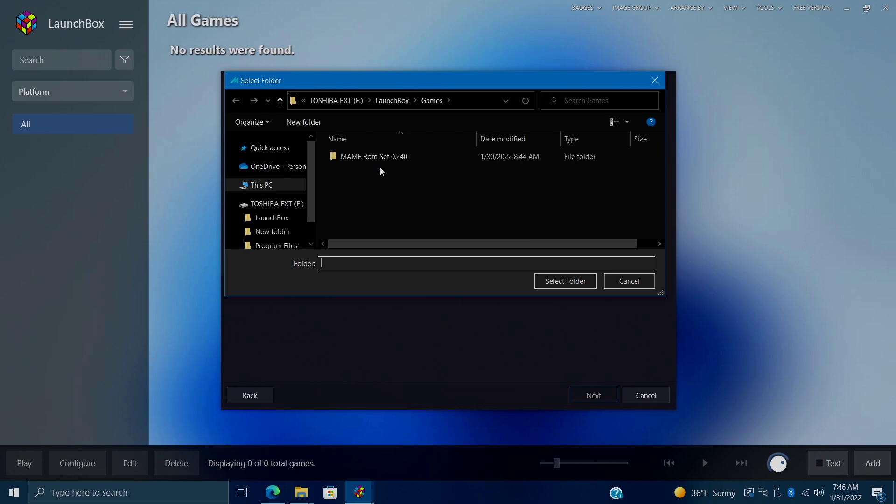
click(401, 158)
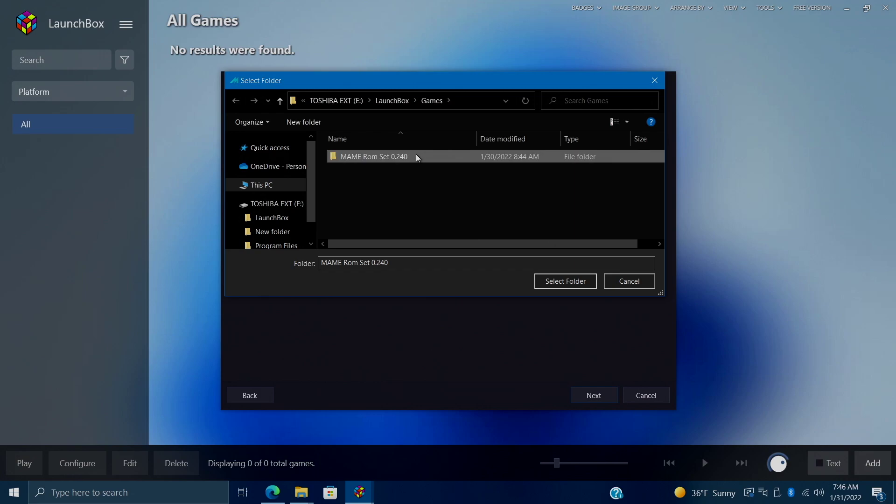
click(568, 282)
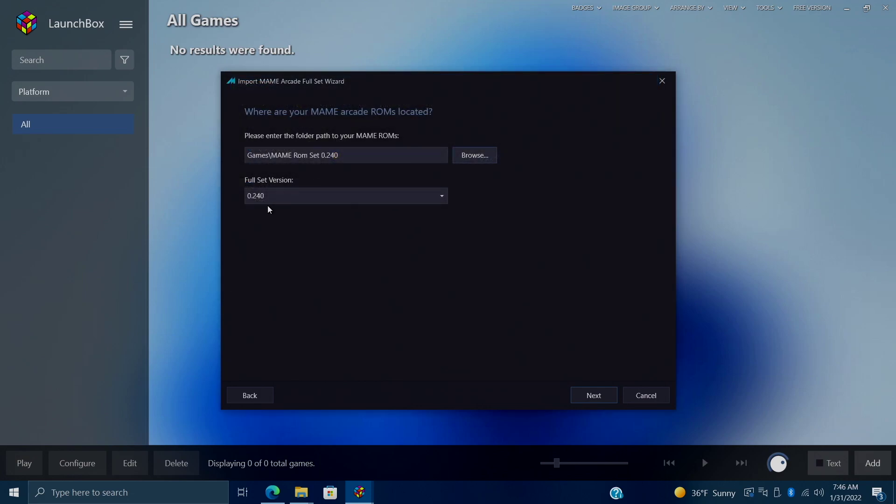
click(411, 192)
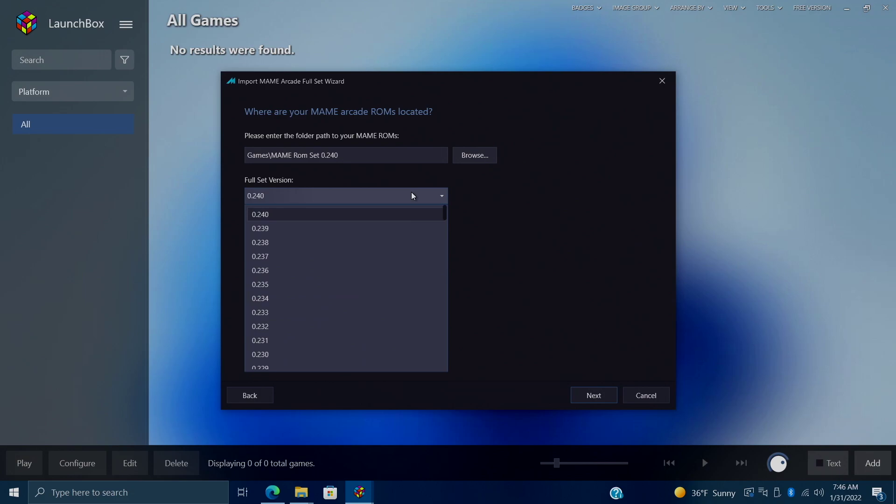
scroll(373, 312, down, 15)
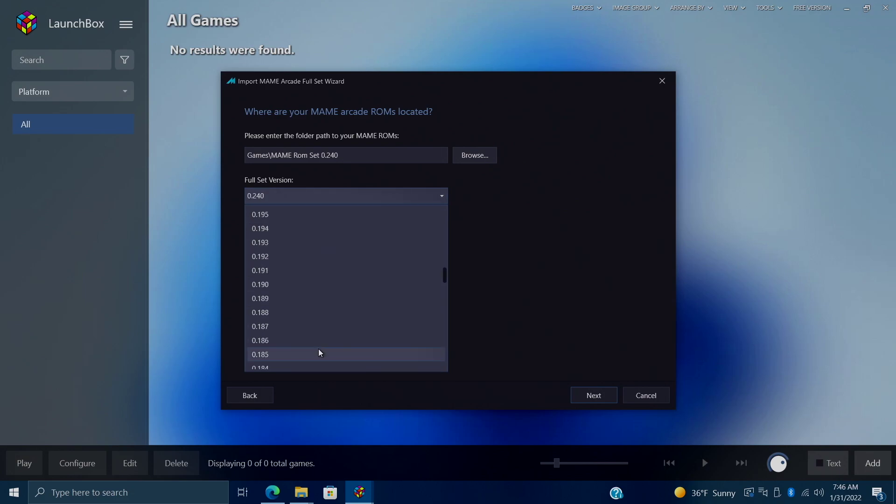
scroll(318, 349, up, 15)
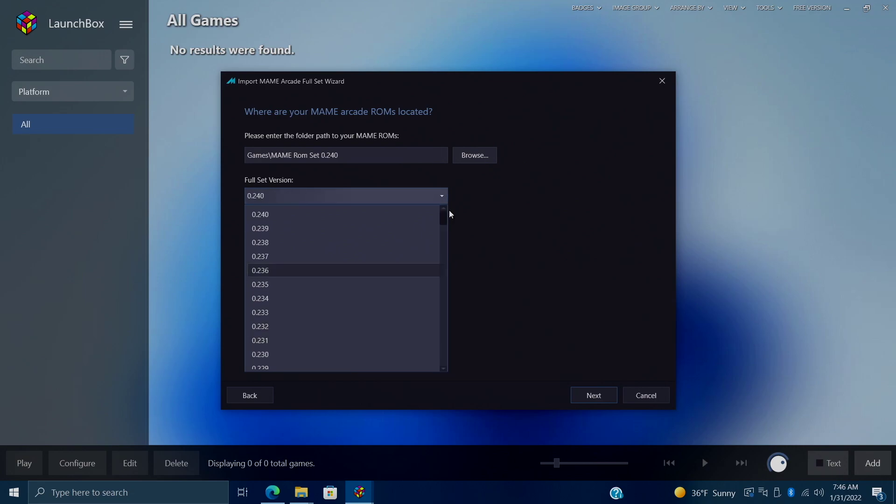
click(301, 216)
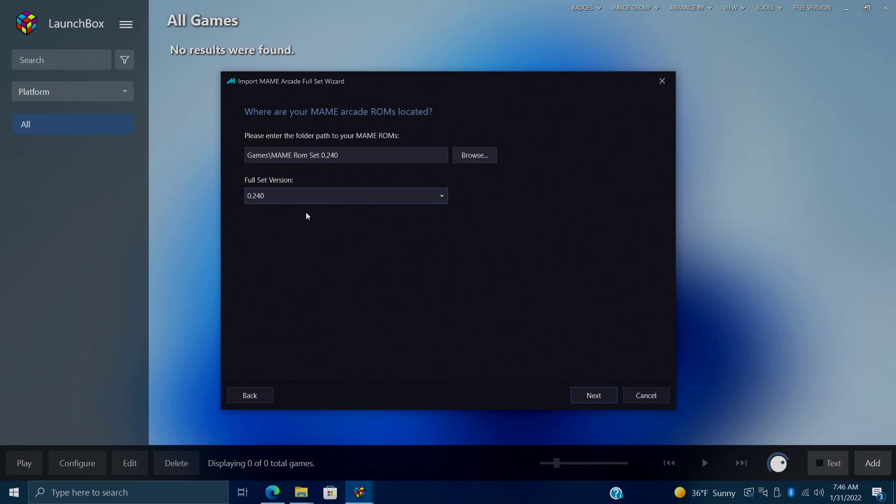
click(586, 396)
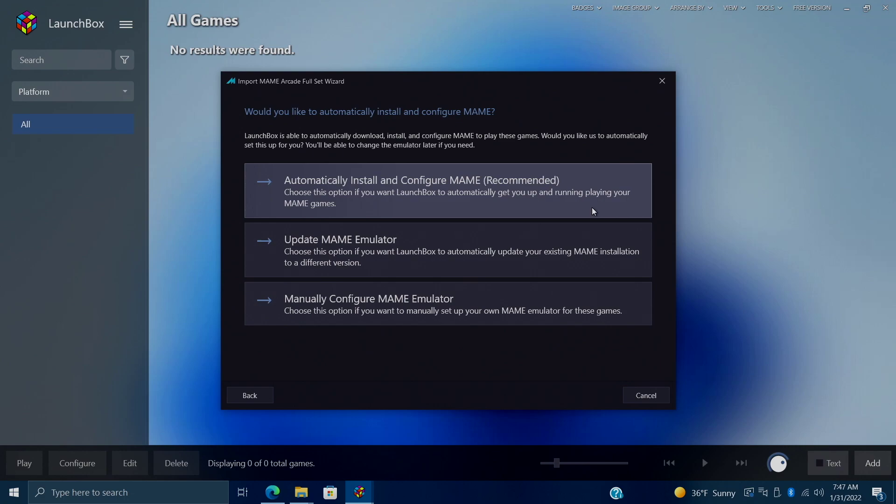
Step: Choose to install and configure MAME automatically, and continue past the high score leaderboards without signing in to the Games Database
click(395, 190)
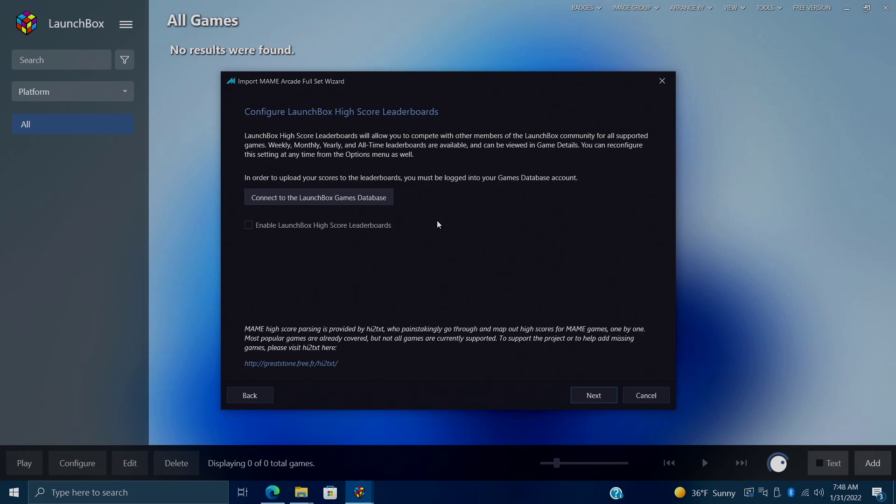
click(354, 200)
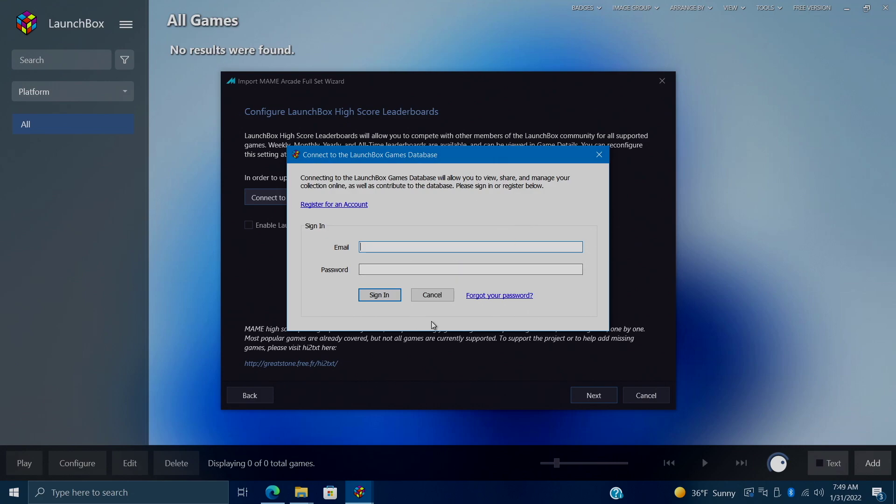
click(432, 295)
click(595, 396)
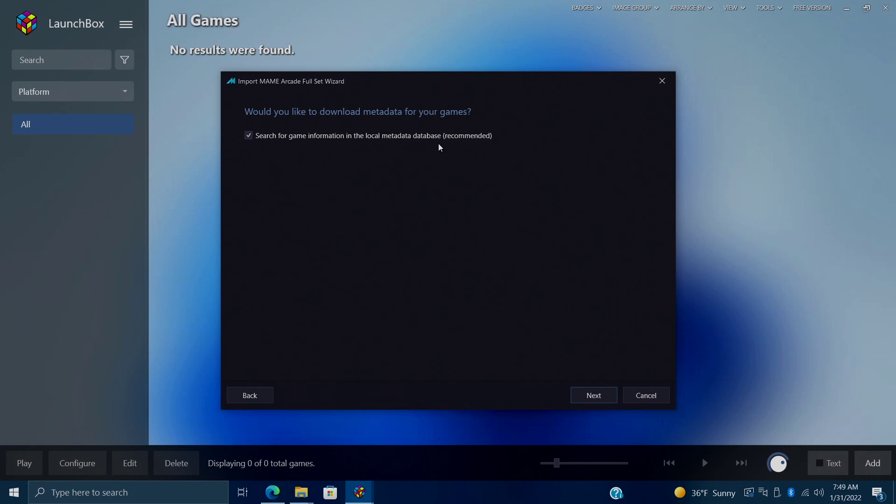
Step: Accept the local metadata database search and deselect all media types for image download
click(604, 390)
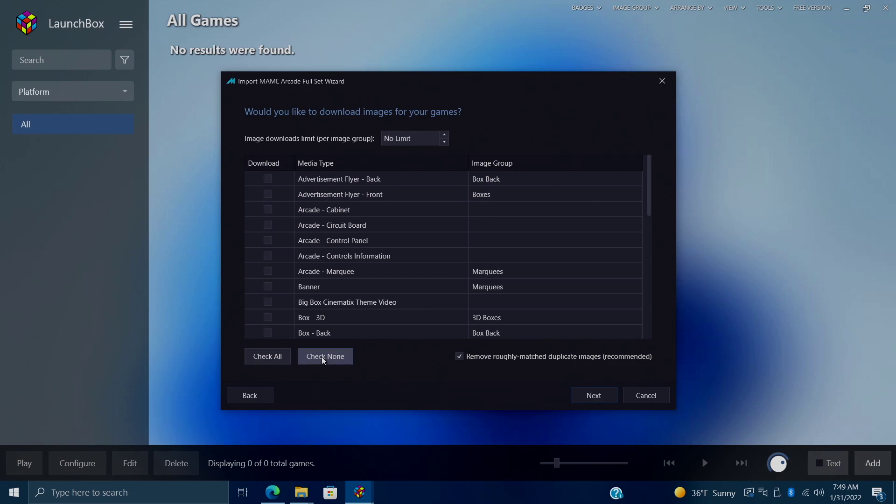
scroll(375, 225, down, 5)
scroll(379, 233, up, 10)
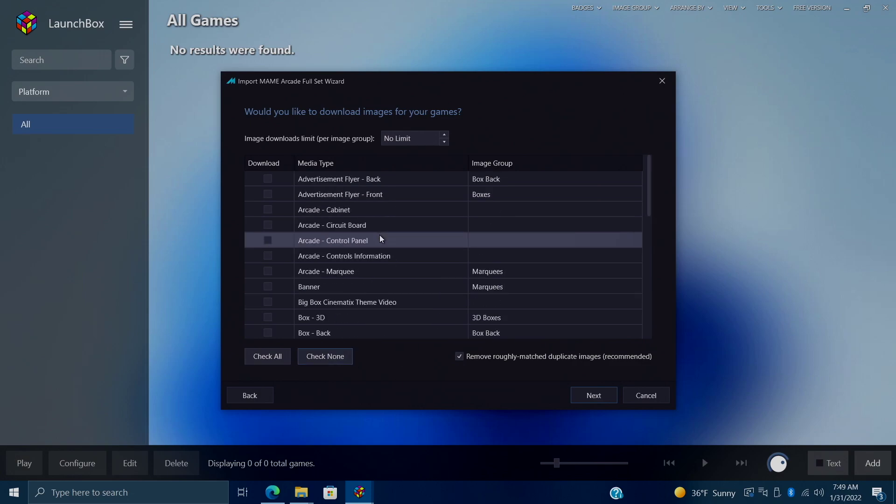
scroll(382, 236, down, 12)
scroll(388, 242, up, 10)
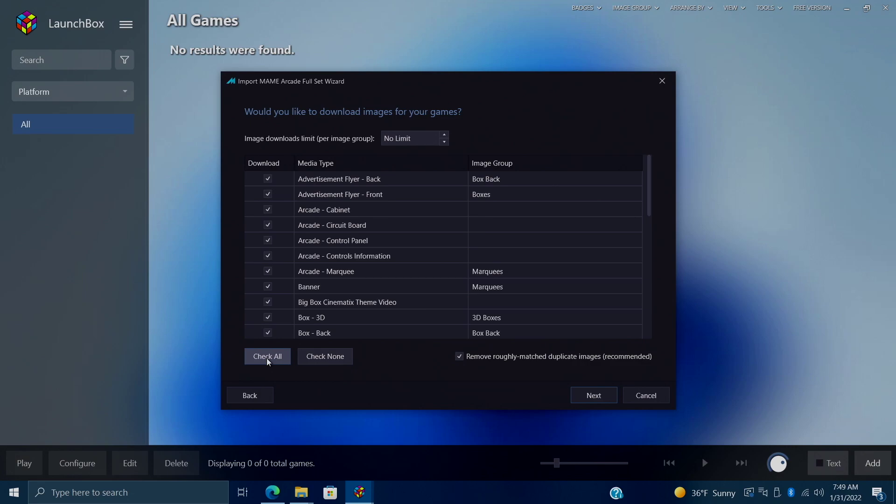
click(331, 360)
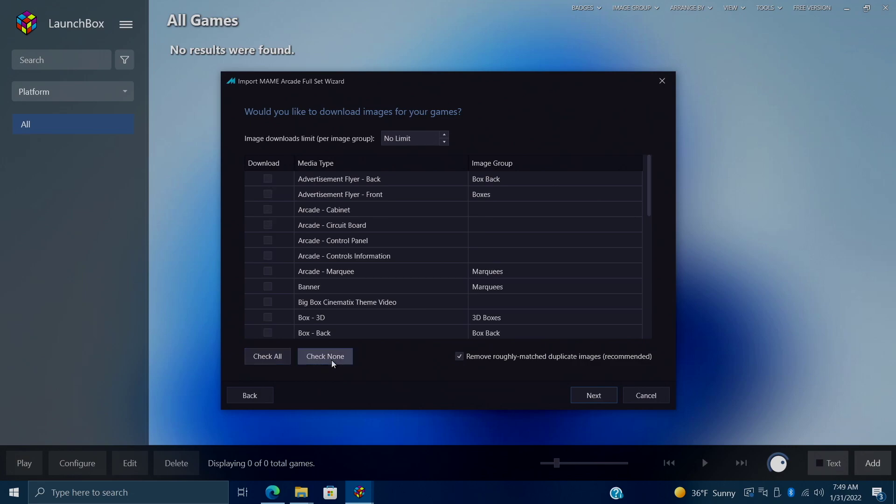
Step: Continue past the media download options, prioritize the North America region, and accept the preselected game filters and playlists
click(591, 402)
click(590, 401)
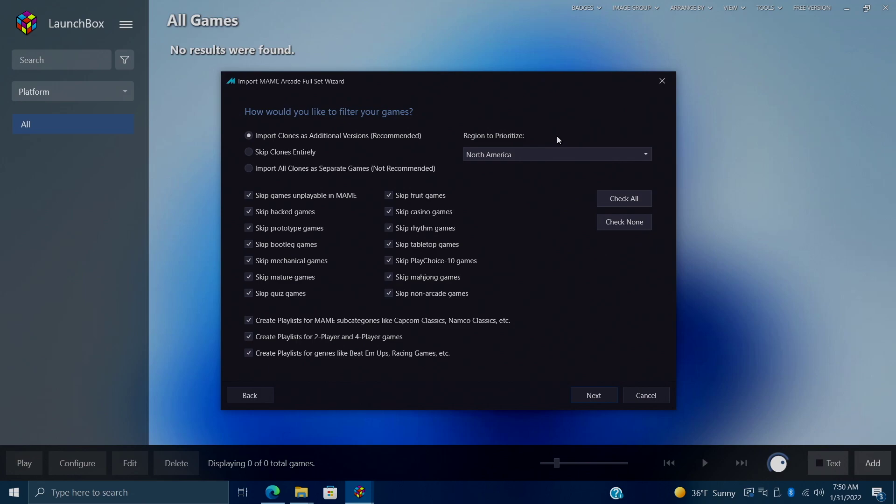
click(541, 154)
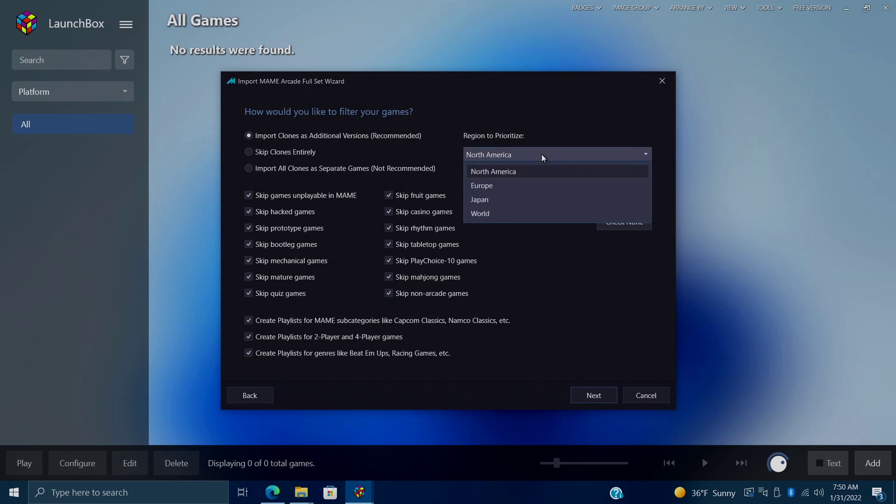
click(515, 172)
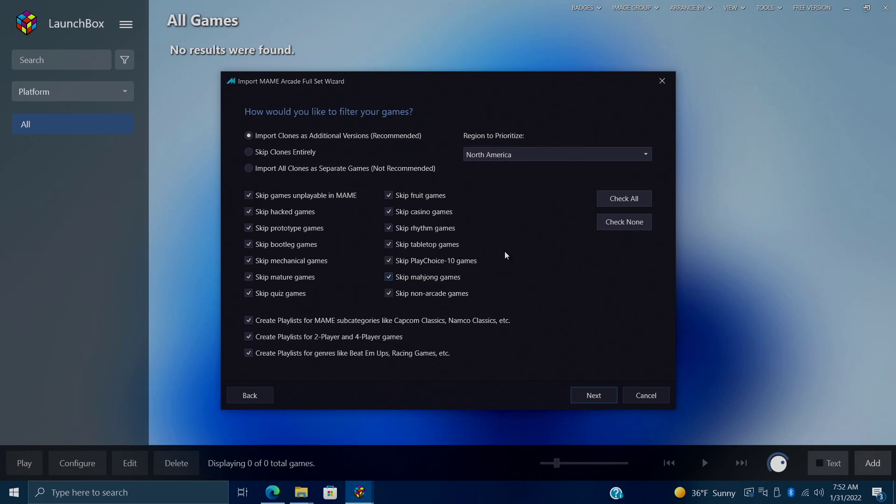
click(593, 401)
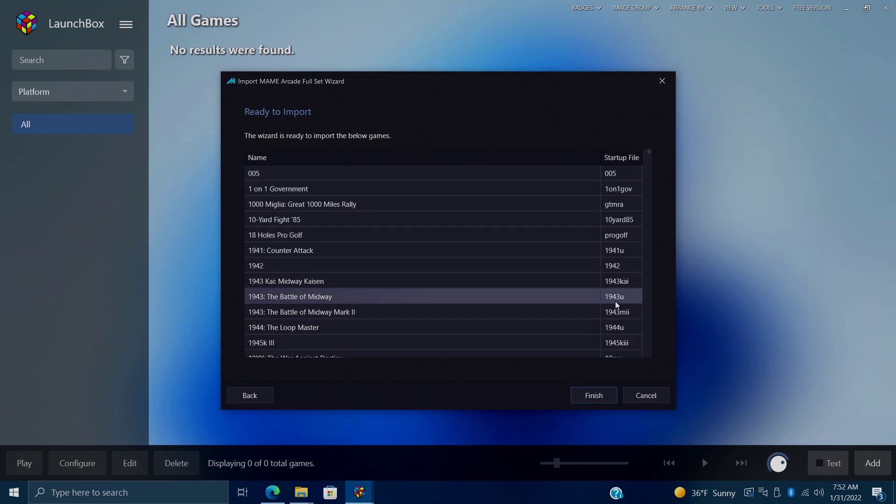
Step: Review the list of games ready to import and finish the wizard to import them
scroll(615, 301, down, 15)
scroll(615, 301, up, 12)
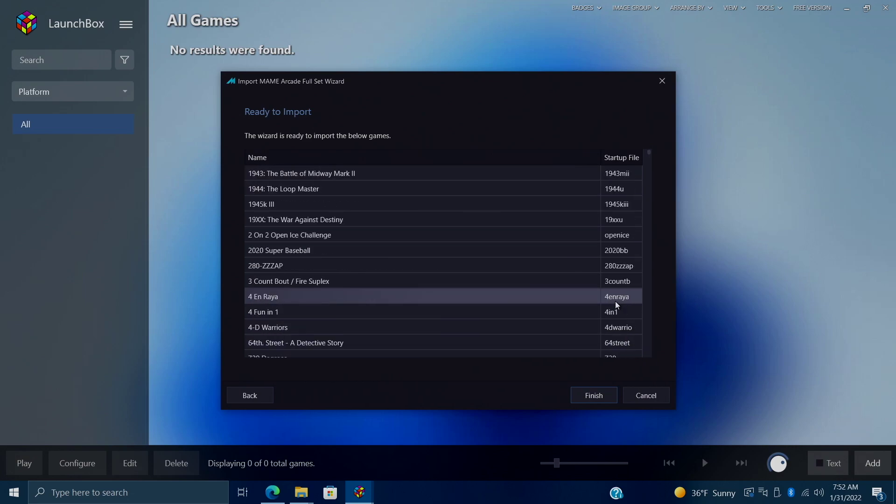
scroll(615, 301, up, 3)
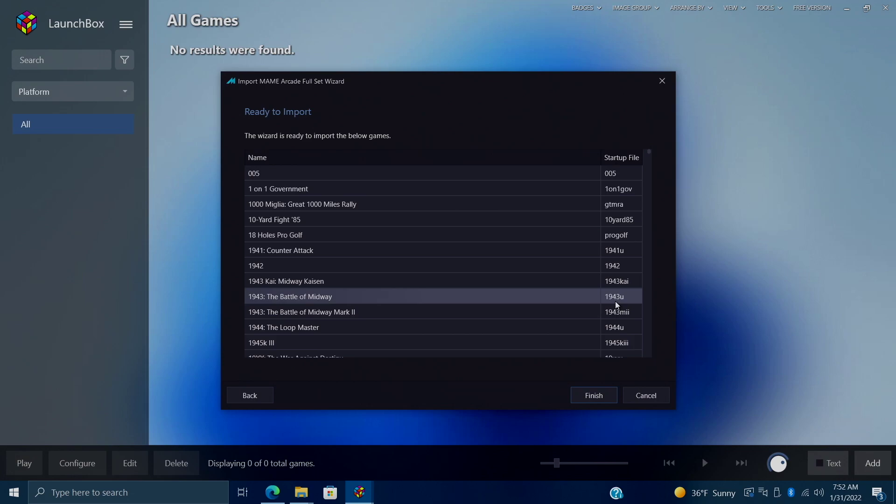
click(596, 396)
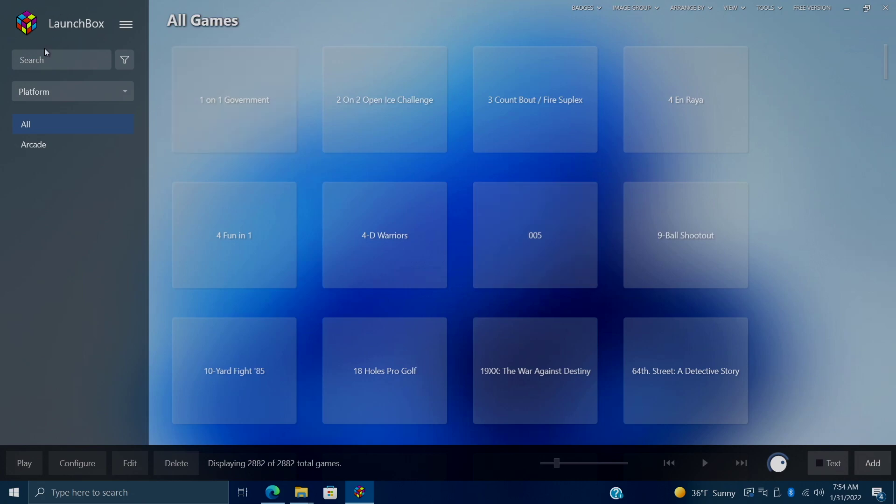
Step: Search the library for galaga, launch Galaga to test the emulator, and exit the game
click(52, 59)
text(ga)
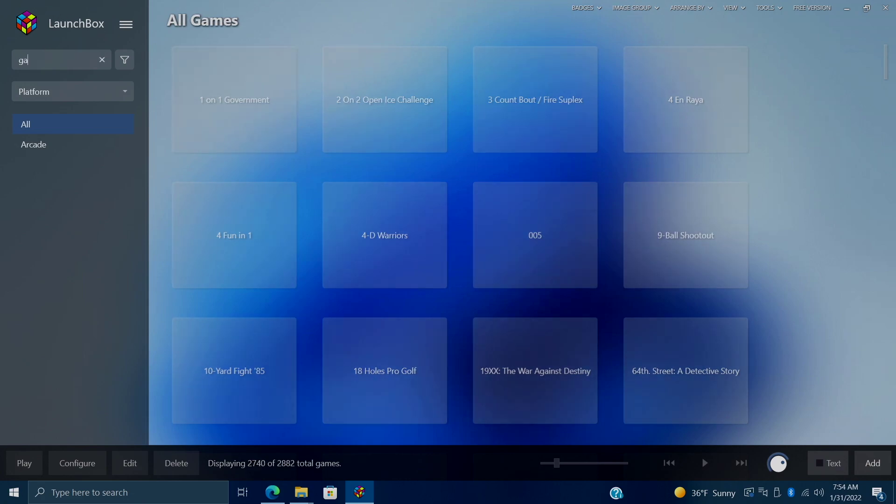
text(laga)
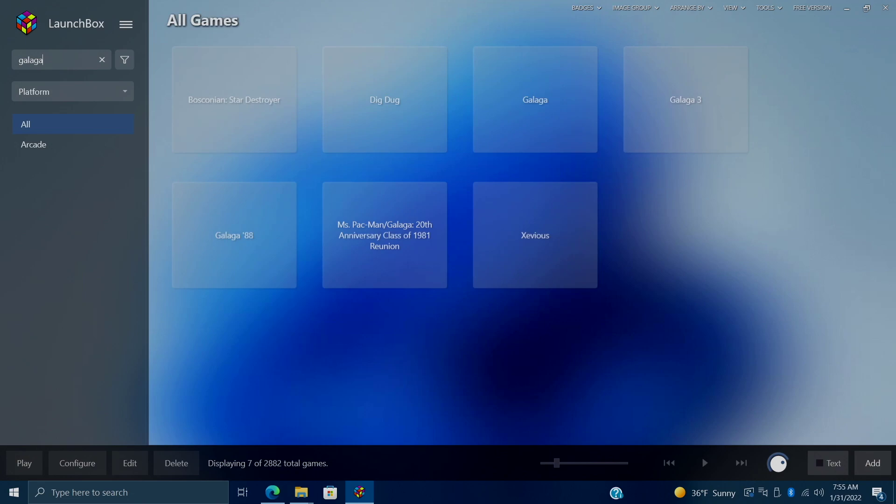
double_click(553, 108)
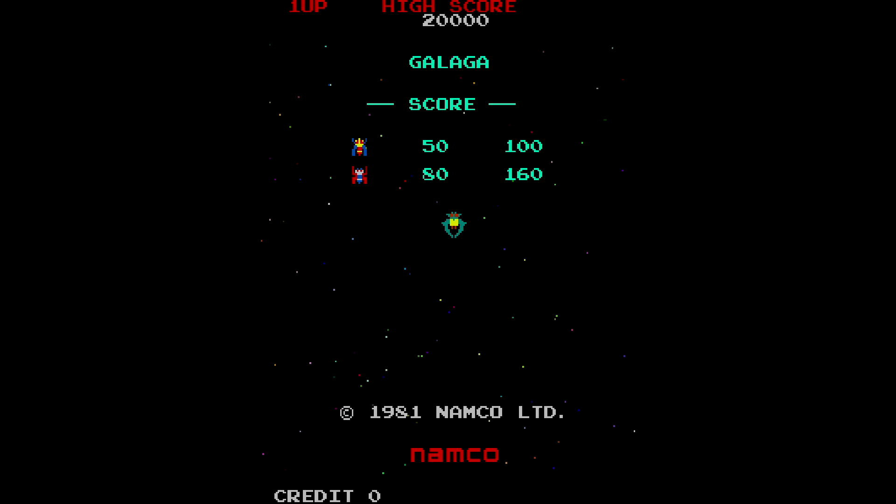
key(Escape)
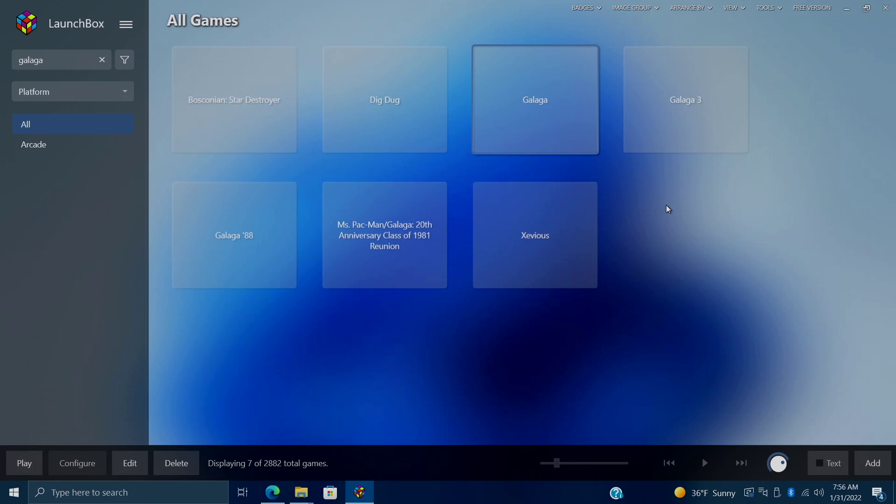
Step: Open the MAME 0.240 emulator's settings from the emulator management list
click(769, 8)
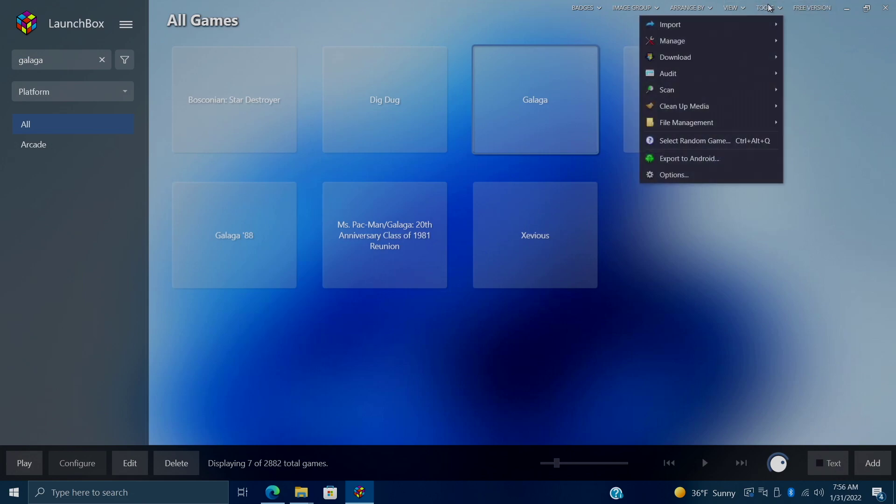
mouse_move(677, 41)
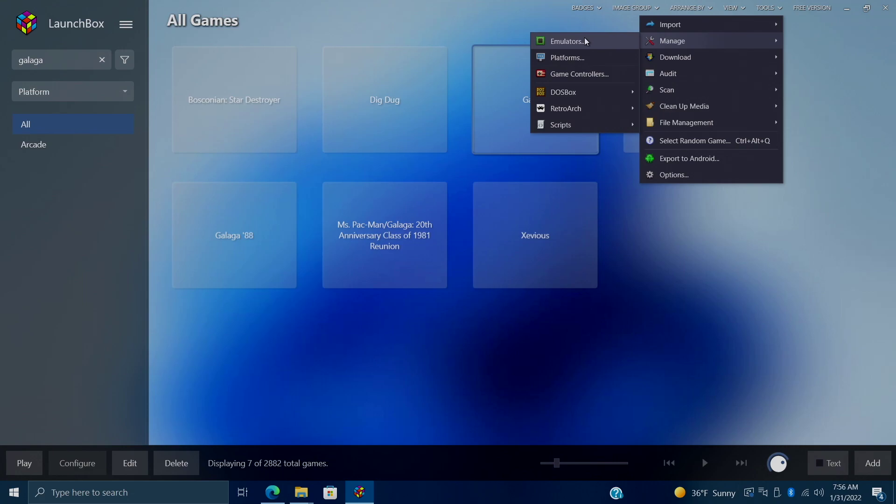
click(585, 40)
click(393, 143)
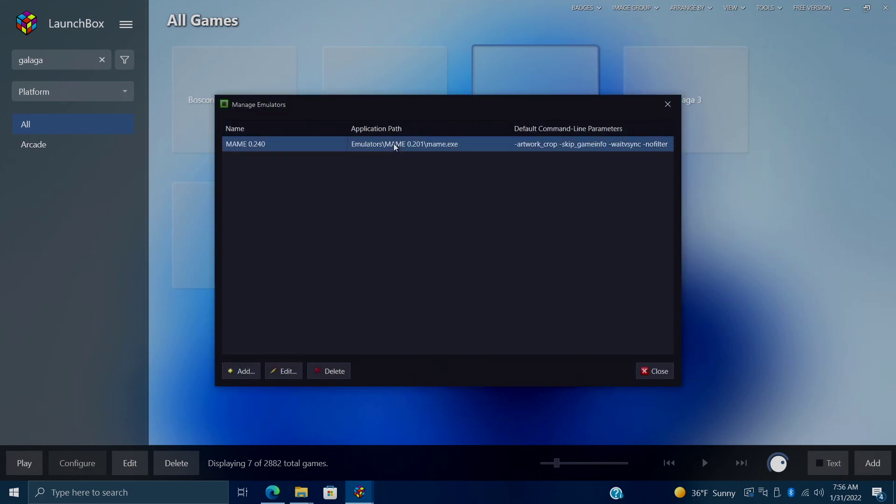
click(285, 371)
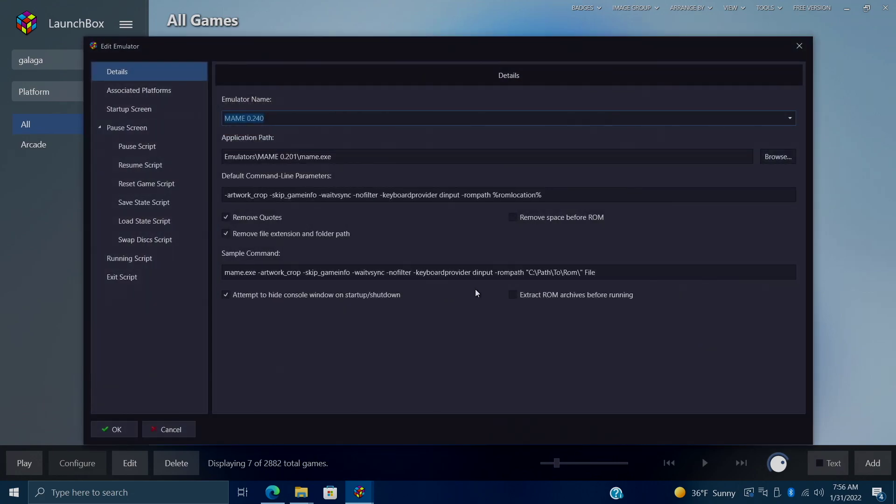
Step: Examine the emulator's running and exit scripts, then accept the settings and close the emulator list
click(129, 257)
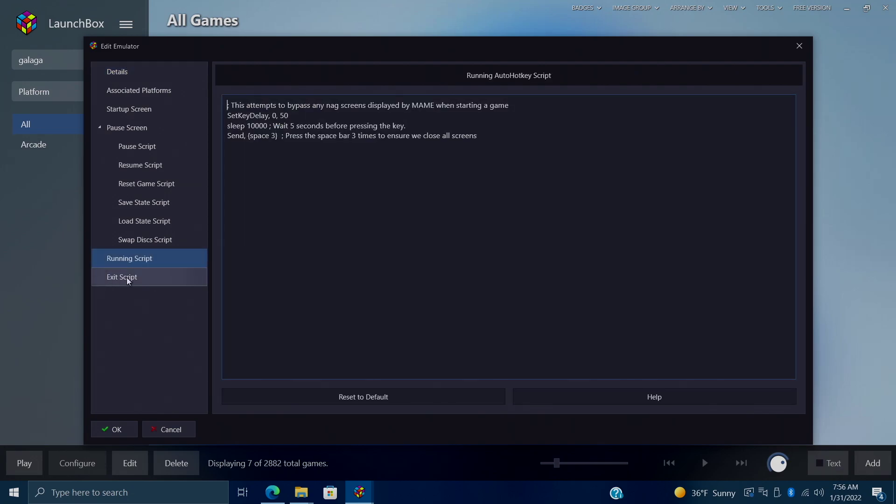
click(127, 277)
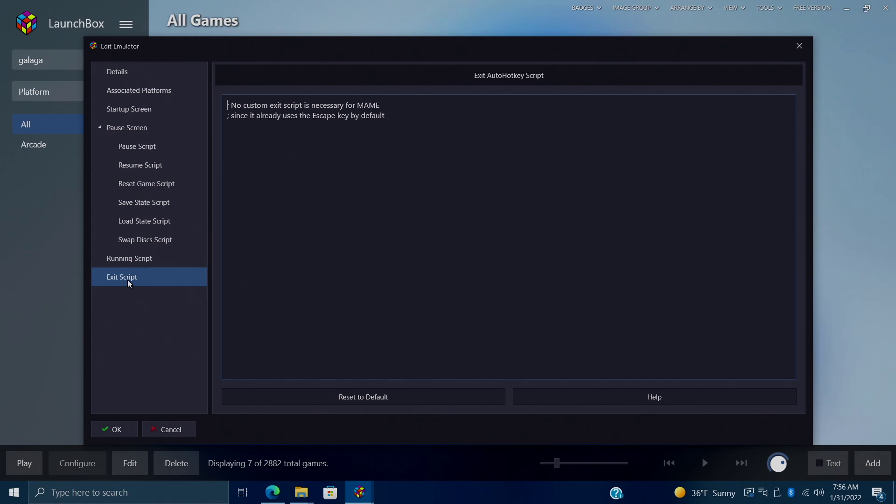
click(132, 260)
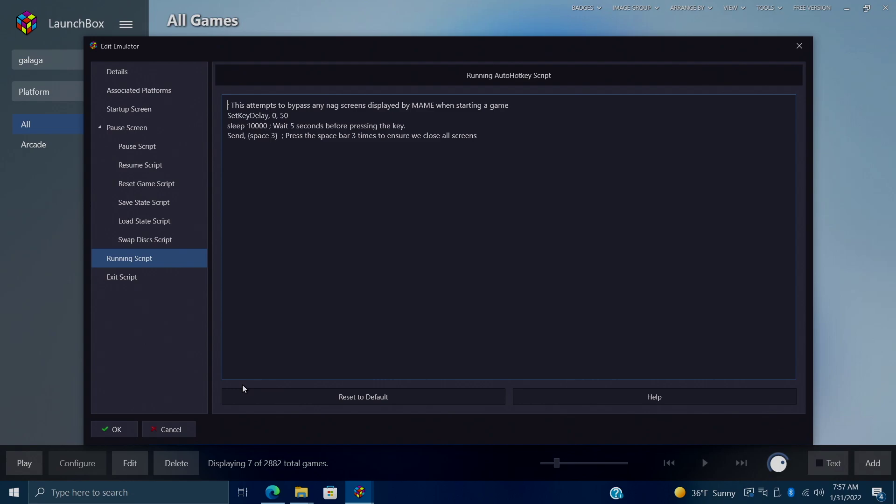
click(117, 430)
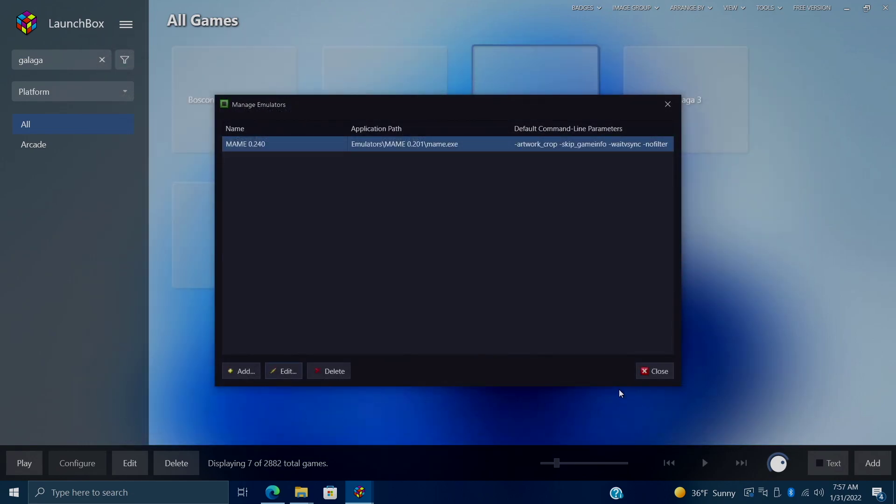
click(661, 377)
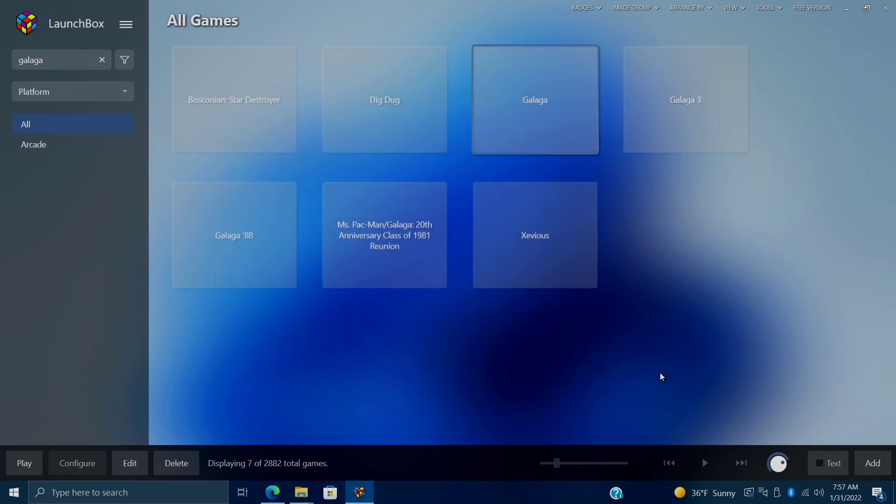
Step: Switch to Edge and download mame_0.240.7z from the Mame No-Nag forum page
click(272, 492)
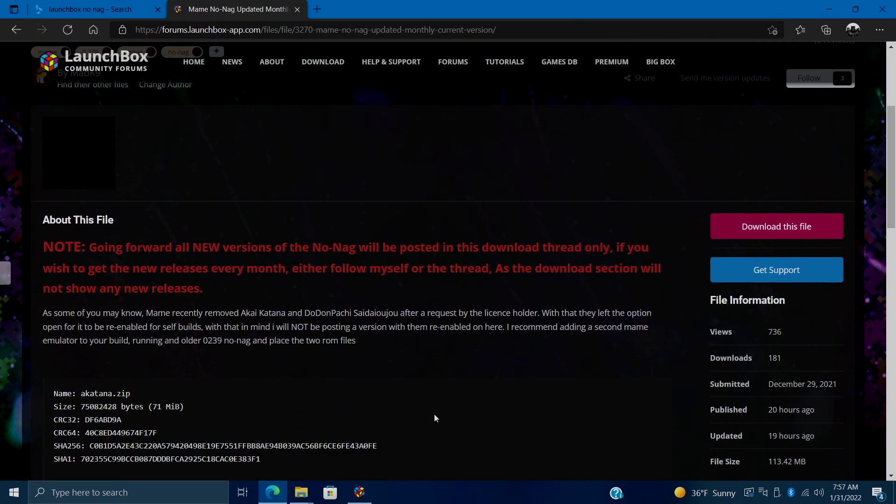
scroll(407, 444, up, 2)
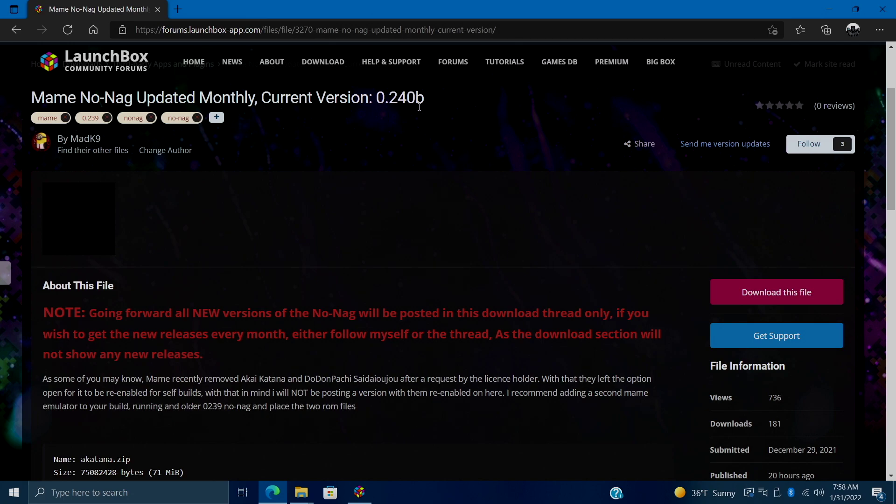
click(803, 297)
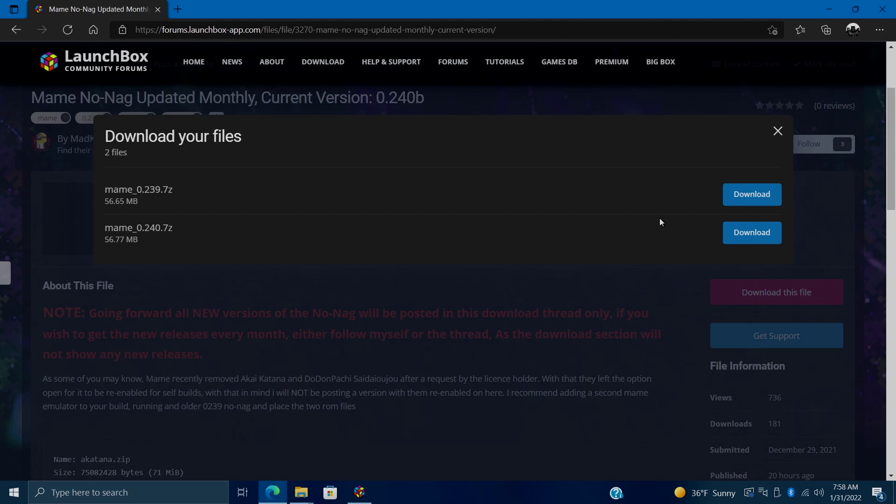
click(756, 233)
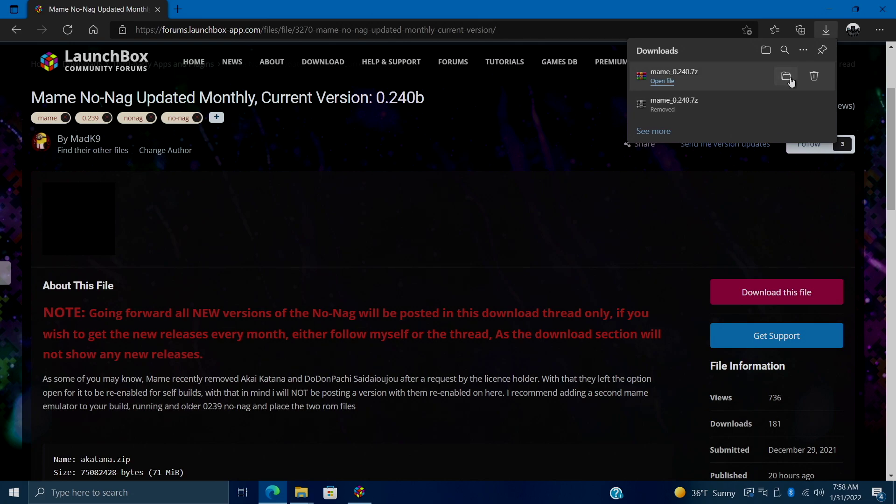
Step: Show the downloaded mame_0.240.7z in its folder and extract the archive directly into Downloads
click(787, 76)
right_click(364, 189)
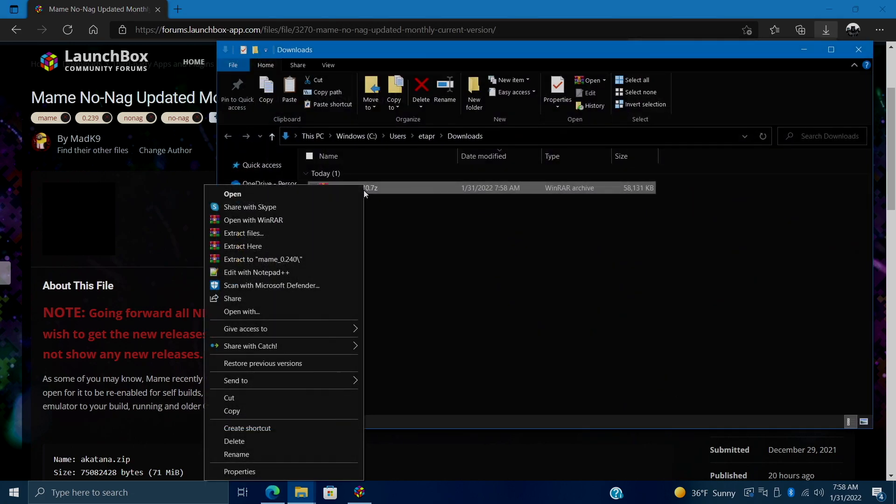
click(301, 246)
click(595, 255)
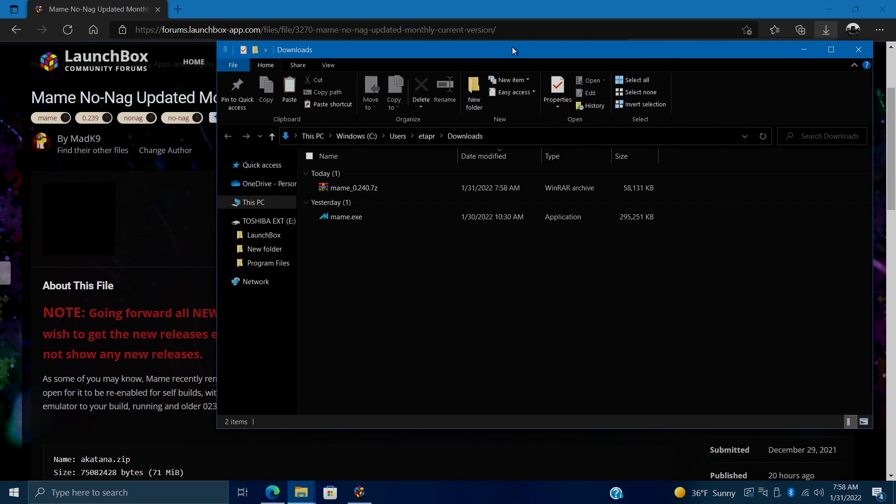
Step: Arrange the Downloads and LaunchBox folder windows side by side, with LaunchBox on the left half
drag(511, 48, 894, 121)
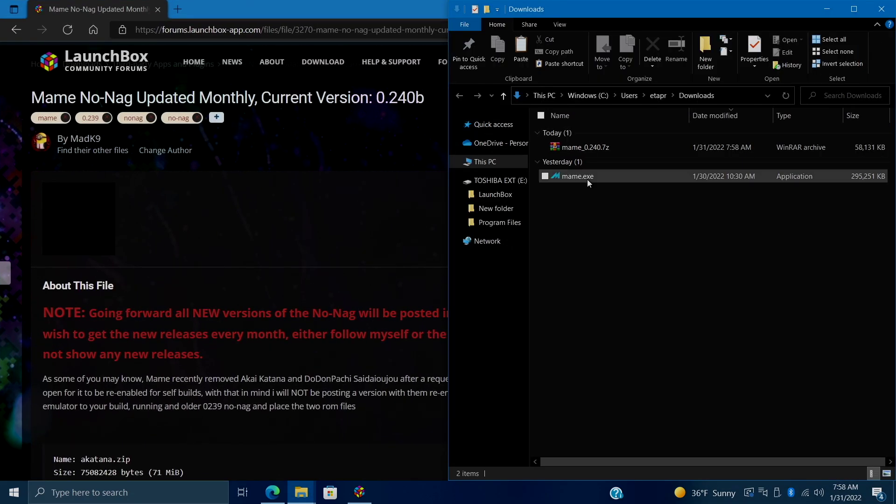
click(301, 492)
click(234, 441)
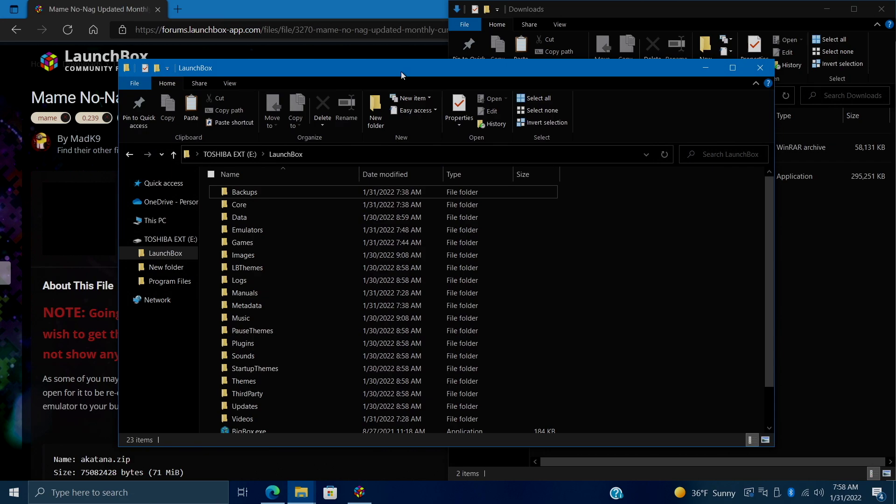
drag(402, 73, 1, 143)
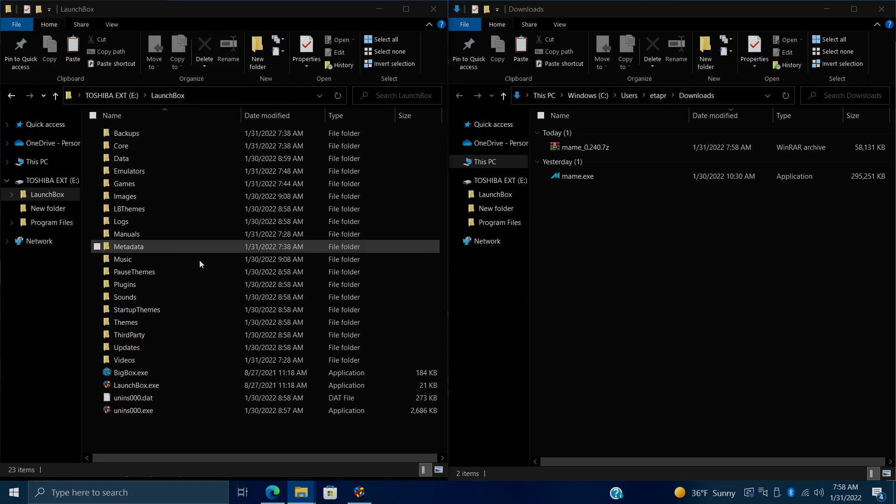
Step: Open the MAME 0.240 folder inside LaunchBox's Emulators folder and find its mame.exe
click(130, 171)
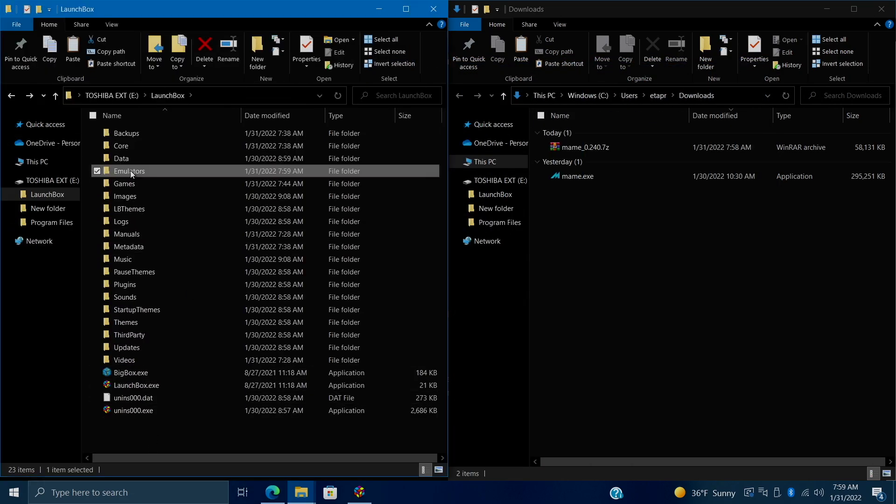
double_click(165, 171)
click(156, 133)
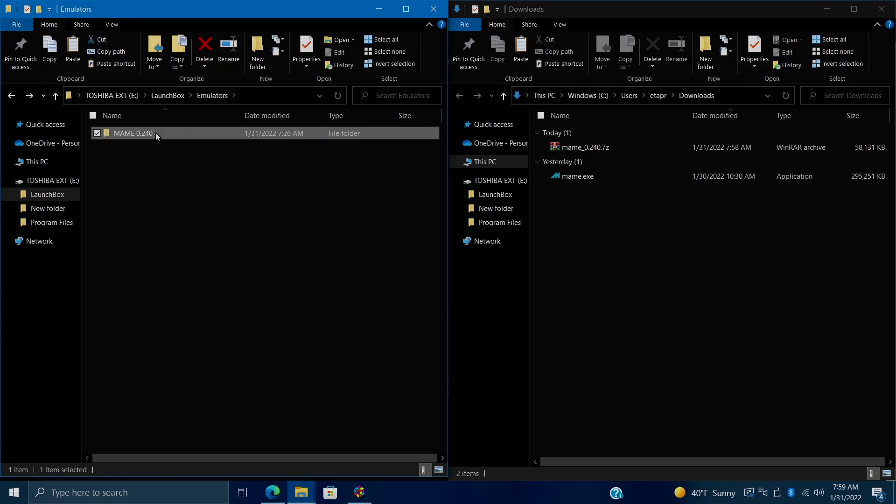
double_click(168, 133)
scroll(174, 287, down, 3)
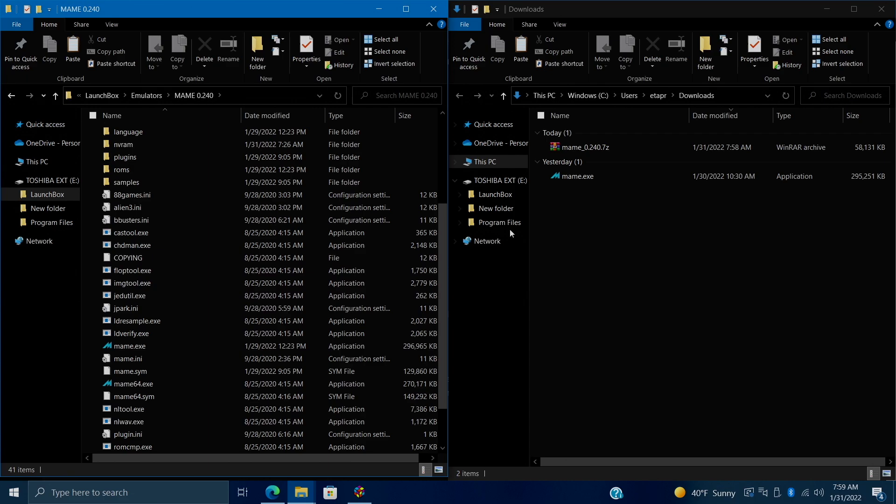
Step: Copy mame.exe from Downloads into the MAME 0.240 folder, replacing the existing file, and close that folder window
drag(576, 177, 88, 339)
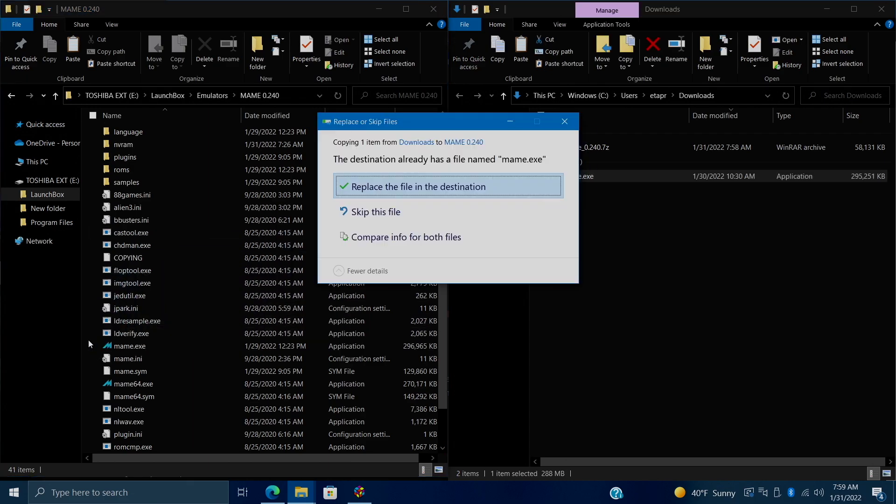
click(418, 187)
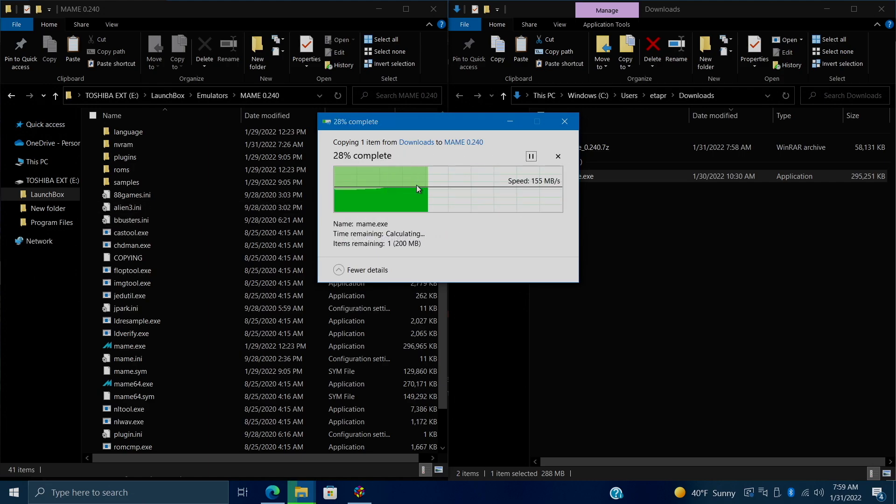
click(433, 9)
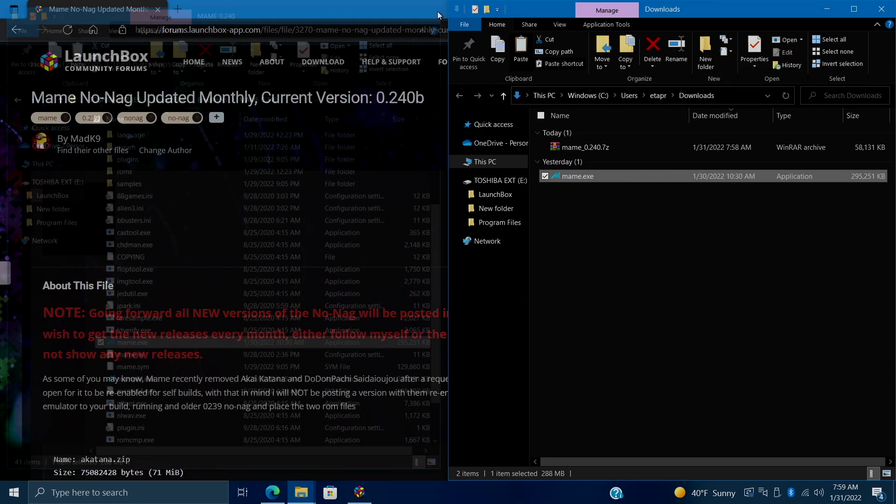
Step: Clear away the Downloads and browser windows, switch to LaunchBox, and search all games for "xme" to select X-Men
click(881, 9)
click(832, 10)
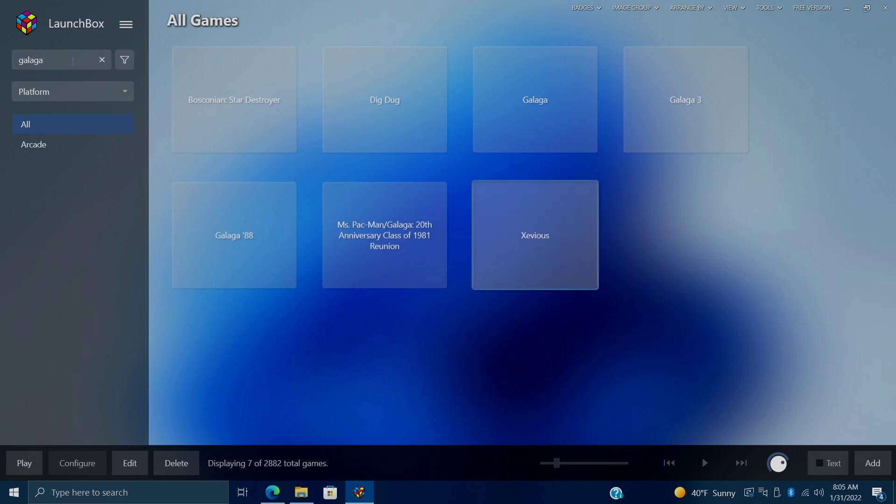
double_click(73, 61)
text(xme)
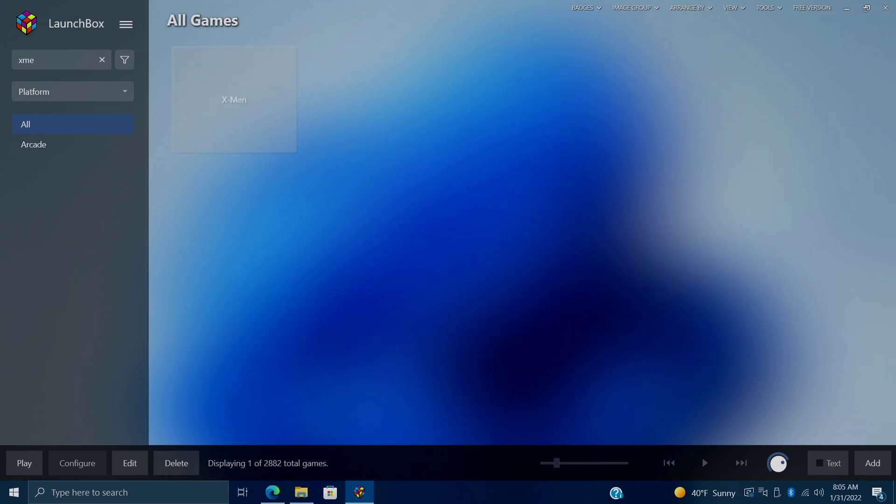
click(252, 102)
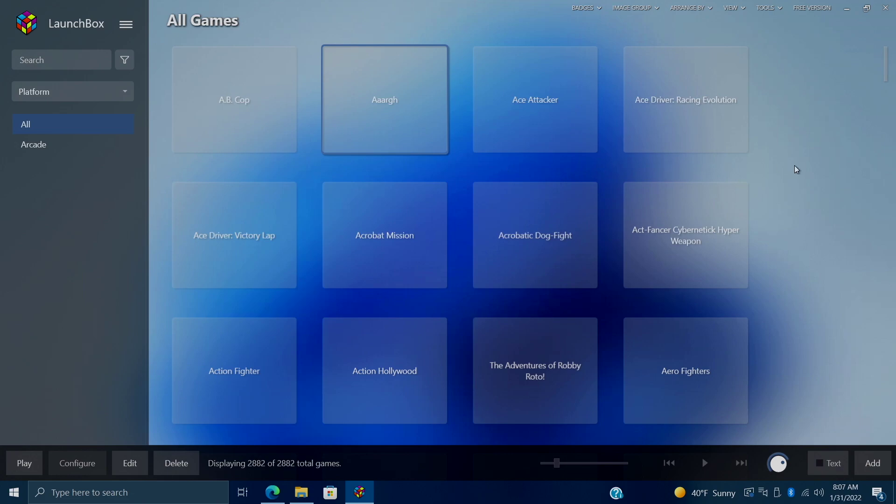
Step: Select all games in the Arcade platform and start a metadata and media update for them
click(50, 144)
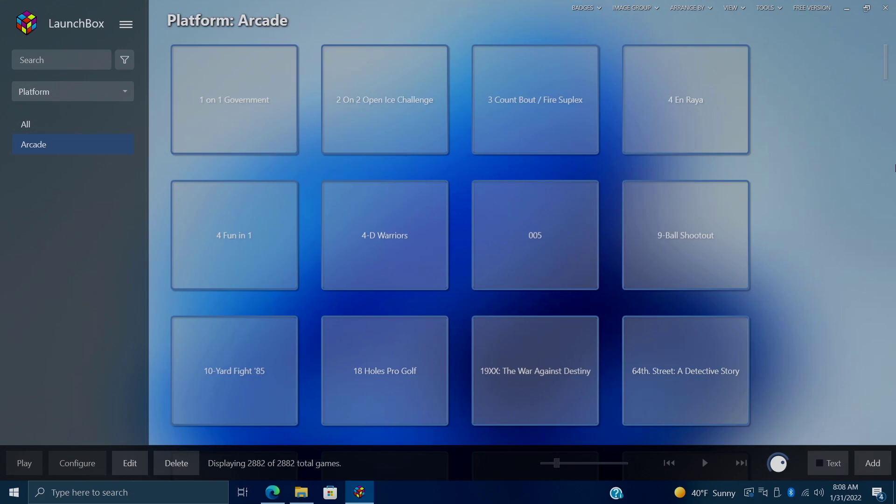
scroll(793, 275, down, 3)
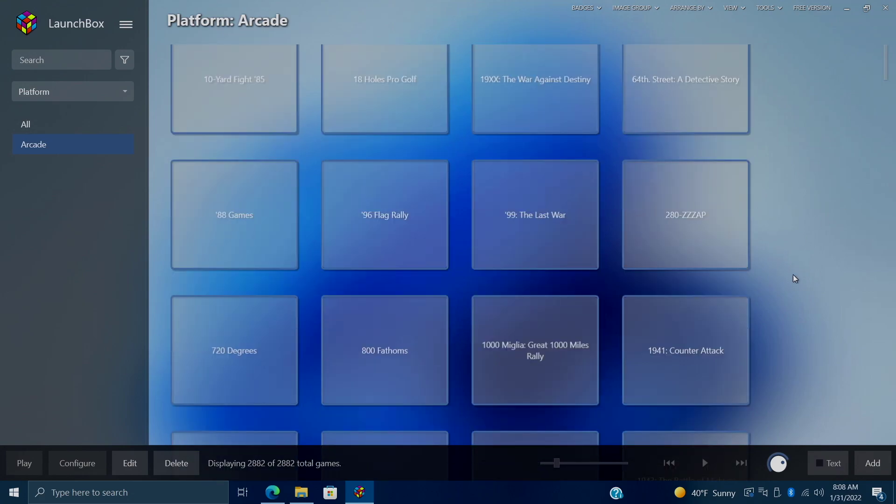
scroll(794, 275, up, 3)
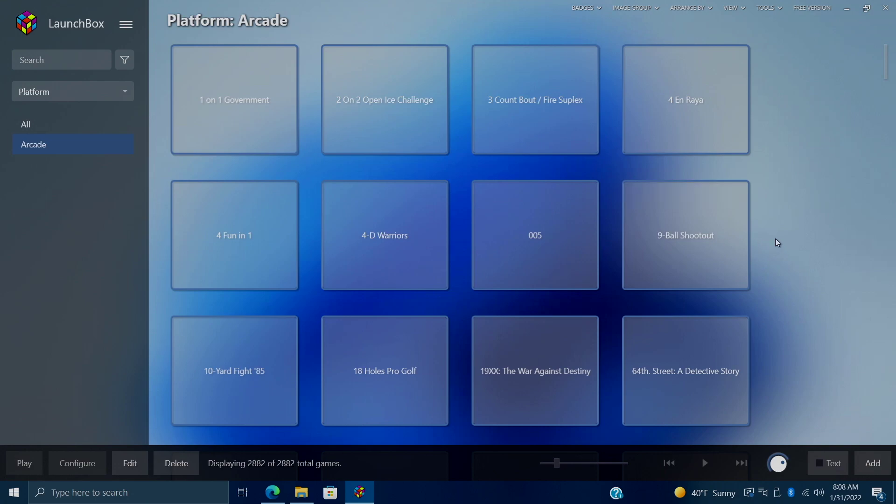
click(775, 10)
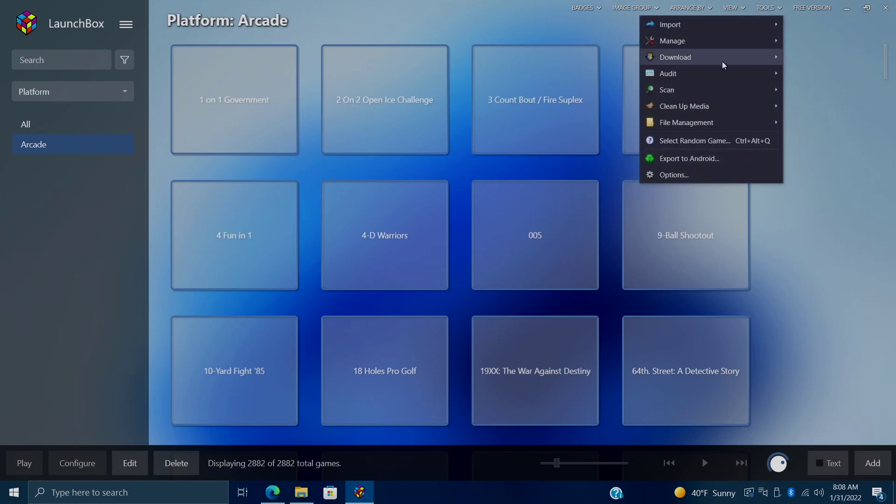
mouse_move(722, 61)
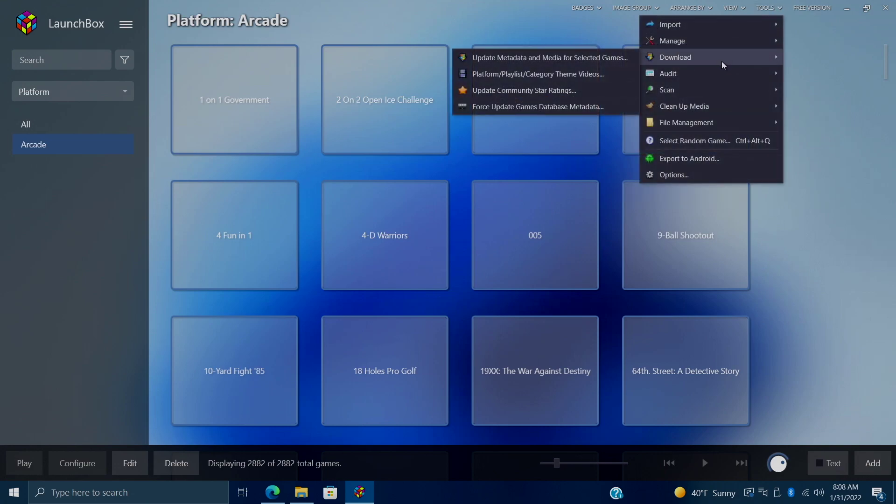
click(610, 59)
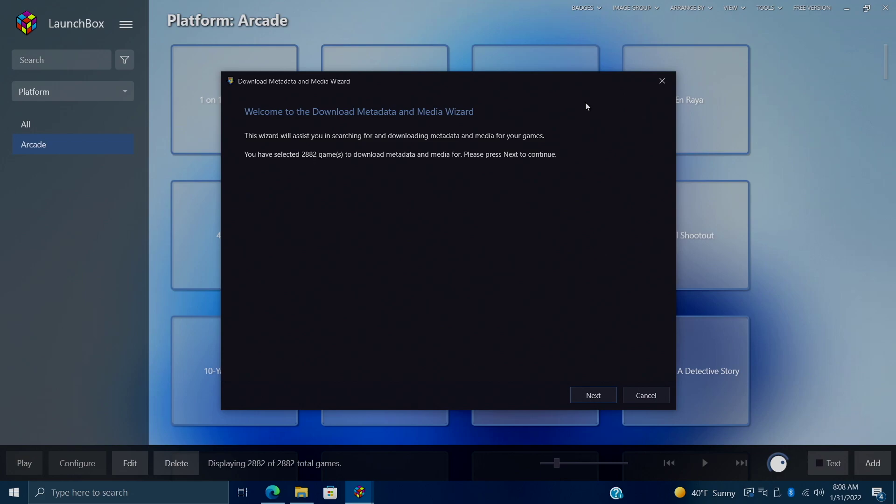
Step: Download metadata from the local database and all image types, skipping EmuMovies and not replacing any existing fields or media
click(602, 402)
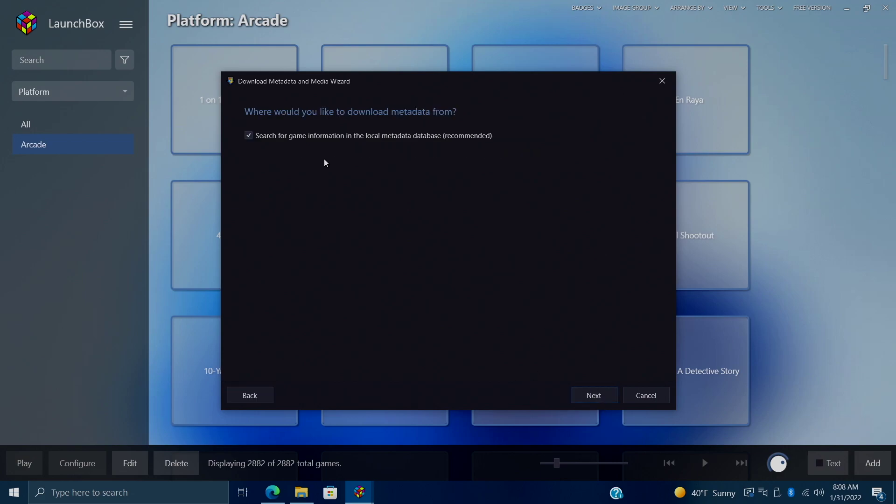
click(597, 394)
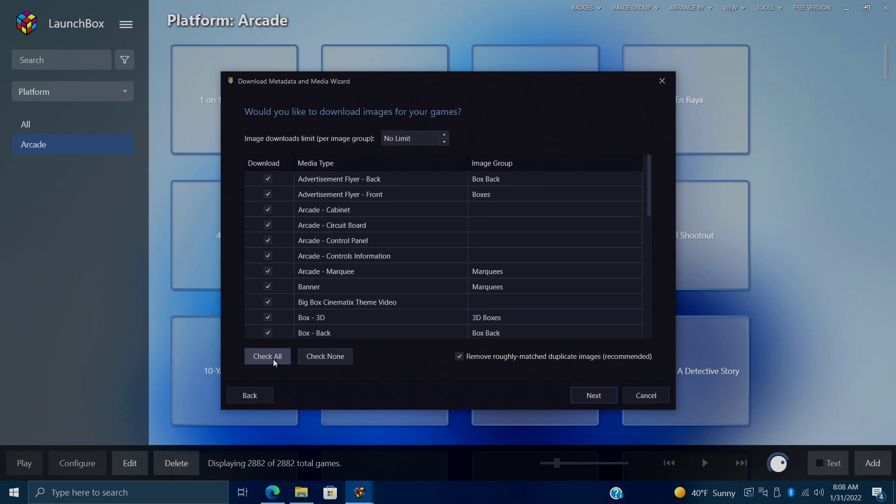
click(597, 395)
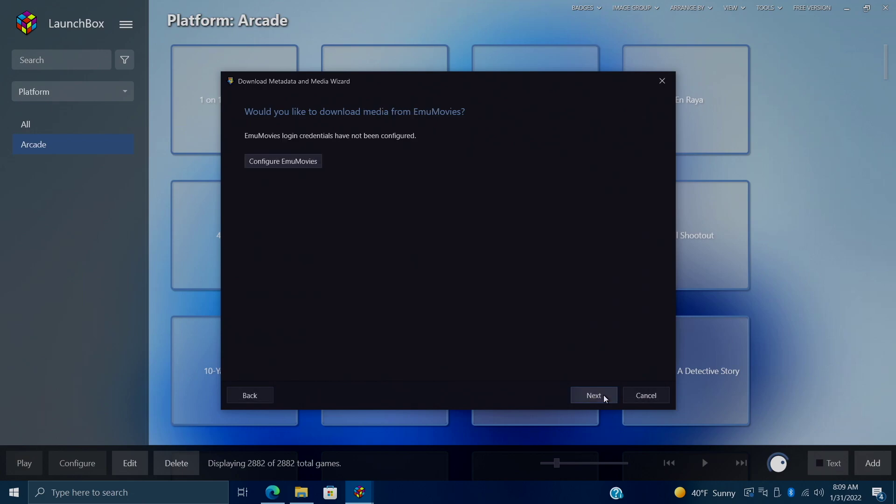
click(604, 395)
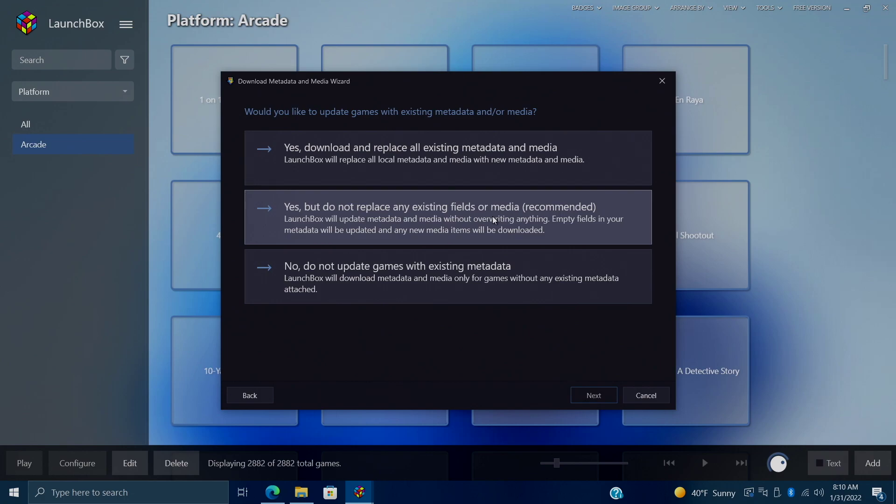
click(525, 215)
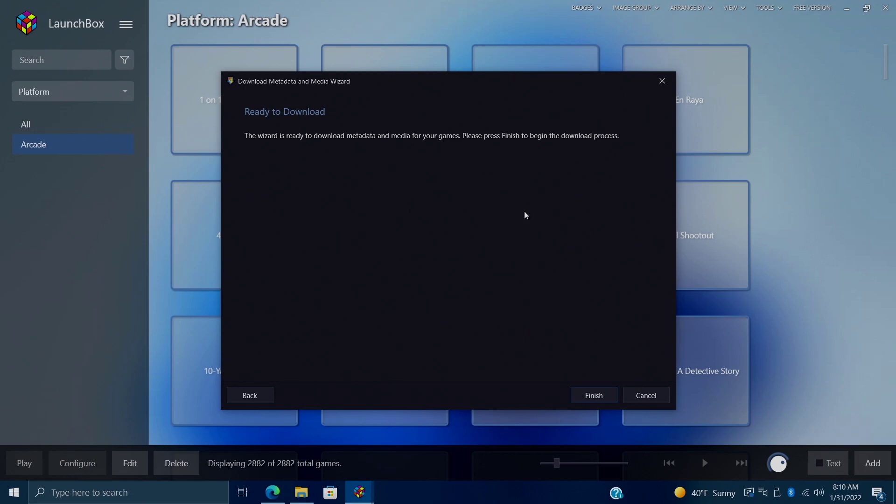
click(603, 399)
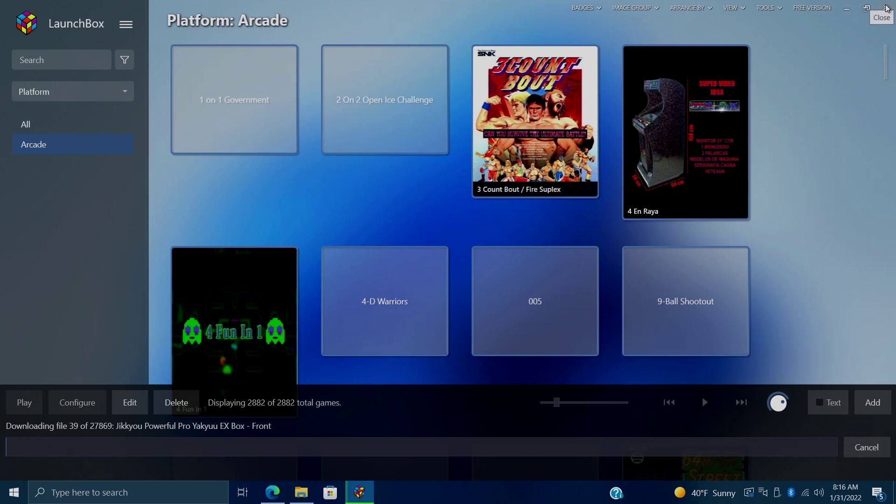
Step: Close LaunchBox and start it again from its desktop shortcut
click(887, 8)
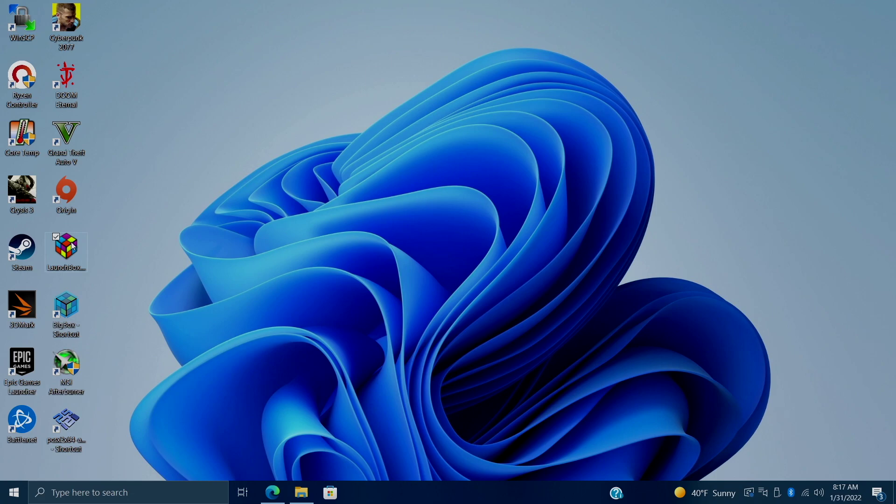
double_click(70, 247)
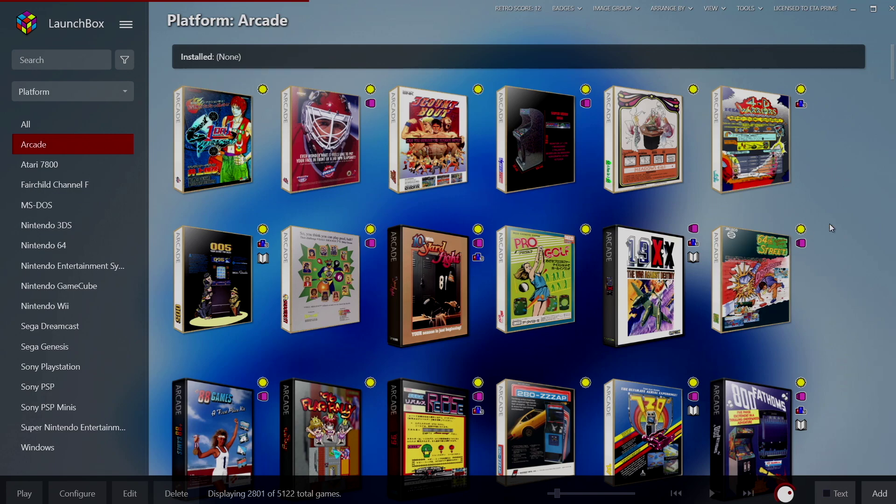
Step: Check which image groups are available for displaying the Arcade games, leaving the current choice in place
scroll(829, 223, down, 2)
scroll(831, 223, up, 2)
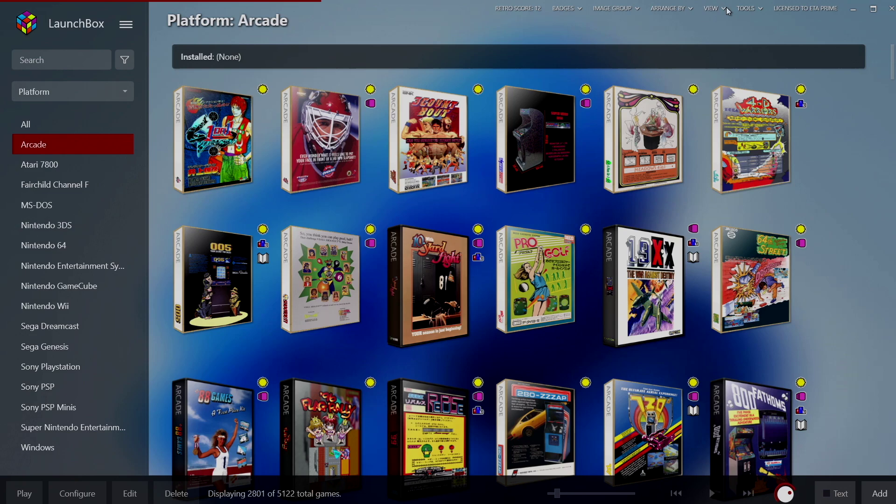
click(635, 11)
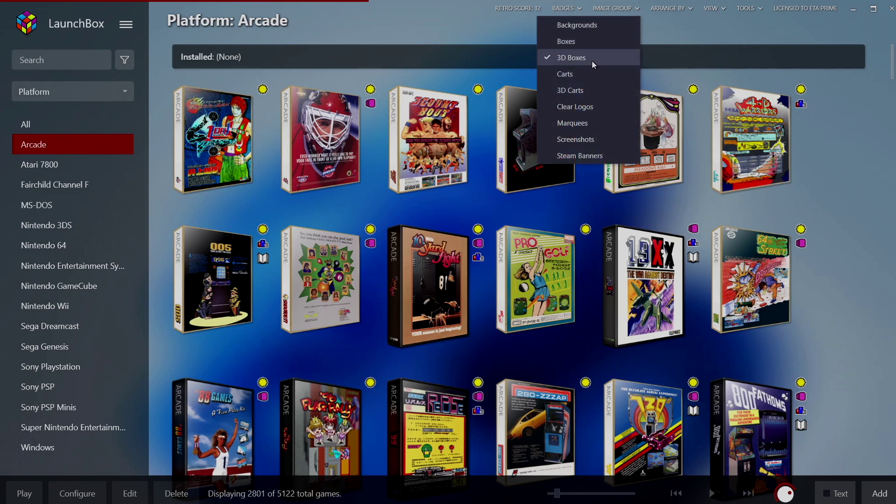
click(853, 195)
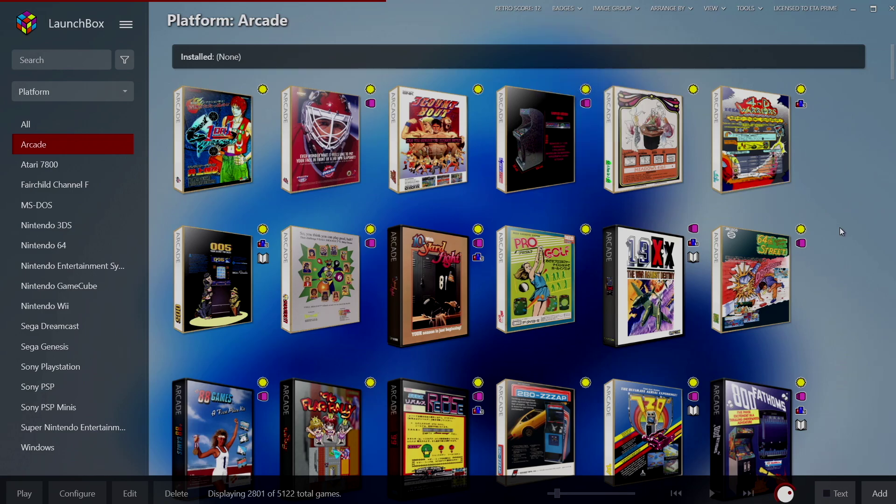
Step: Look through the 3D box art of the games in the Arcade platform
scroll(839, 228, down, 3)
scroll(836, 234, down, 3)
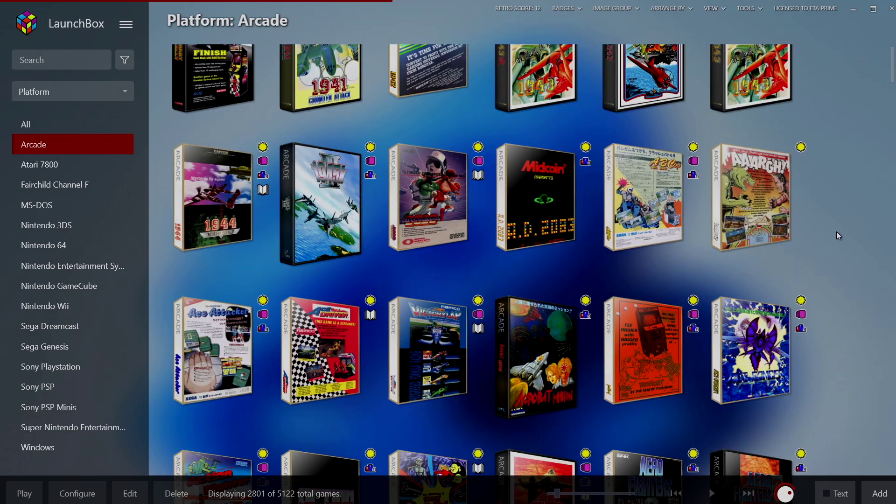
scroll(837, 231, down, 3)
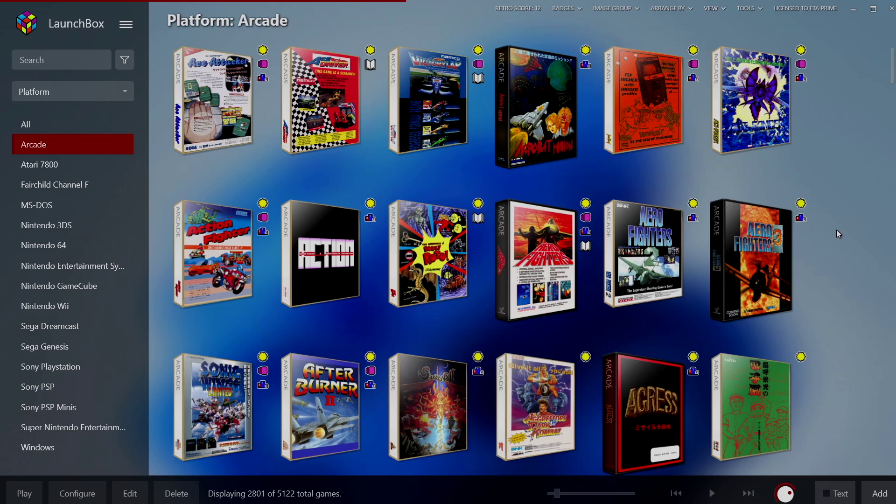
scroll(837, 229, down, 2)
scroll(837, 230, down, 3)
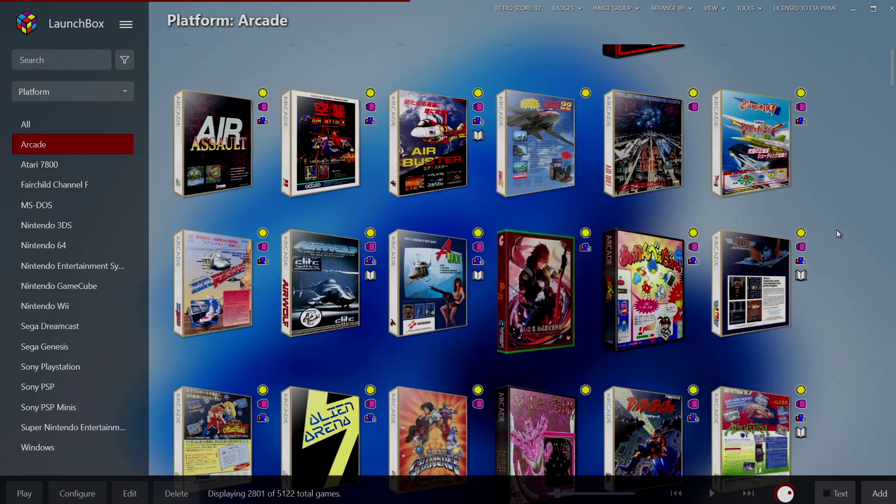
scroll(836, 232, down, 3)
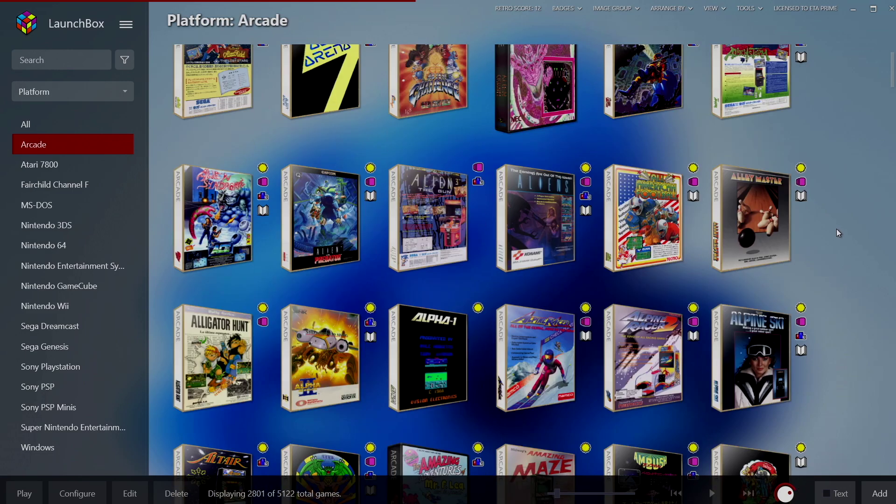
scroll(836, 232, down, 3)
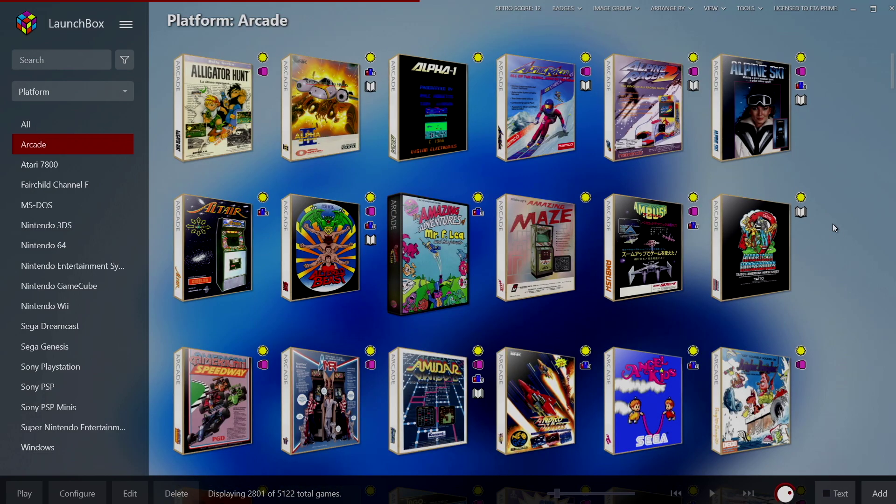
scroll(832, 225, up, 2)
scroll(833, 229, up, 4)
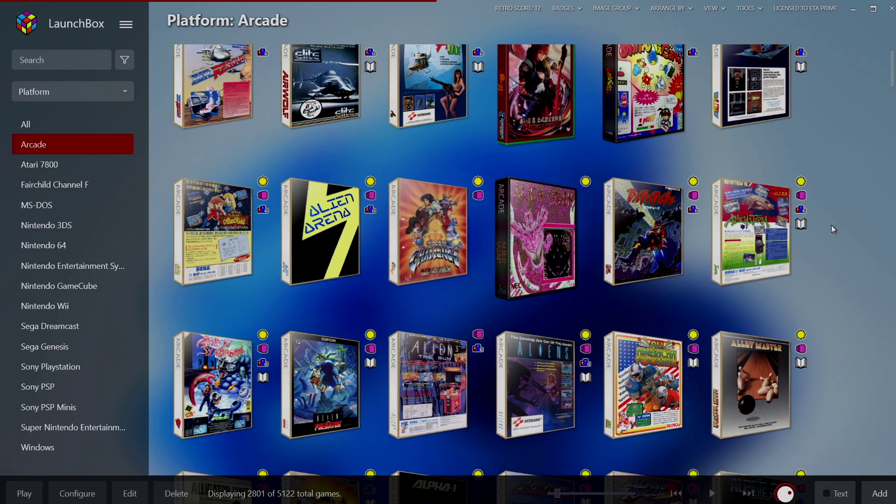
scroll(833, 229, up, 2)
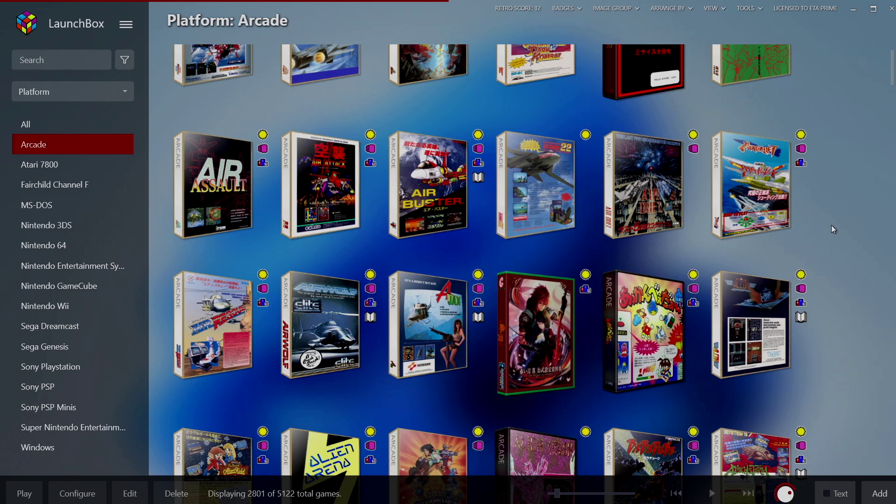